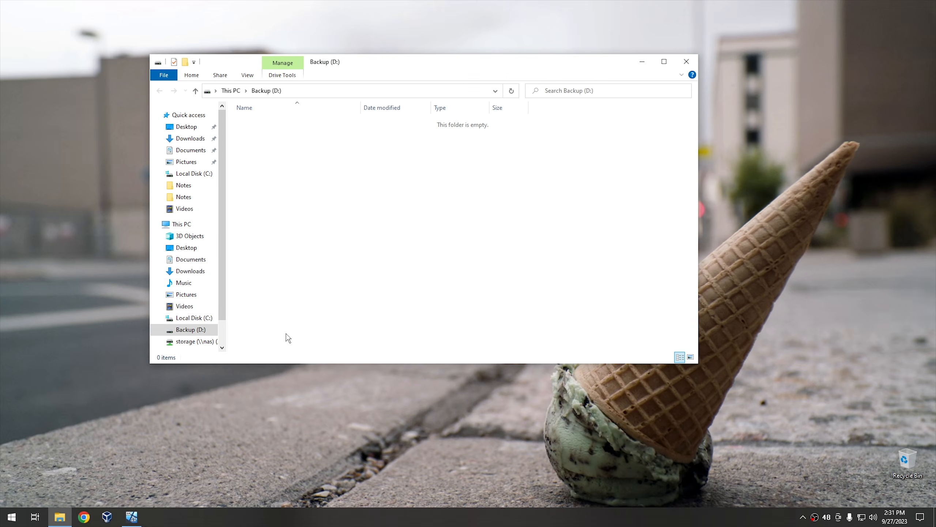
Close the File Explorer window showing the empty Backup (D:) drive
{"action": "left_click_drag", "start_coordinate": [424, 61], "coordinate": [485, 118]}
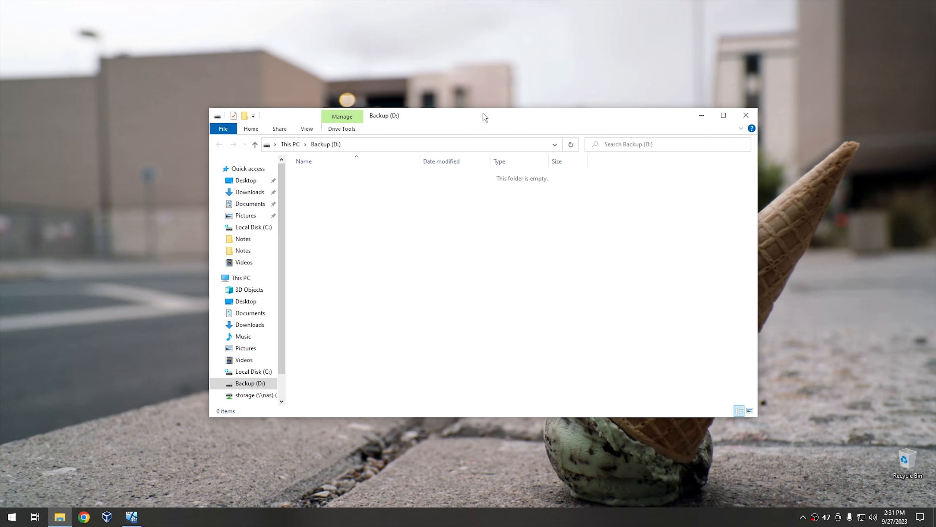
{"action": "left_click_drag", "start_coordinate": [485, 117], "coordinate": [467, 117]}
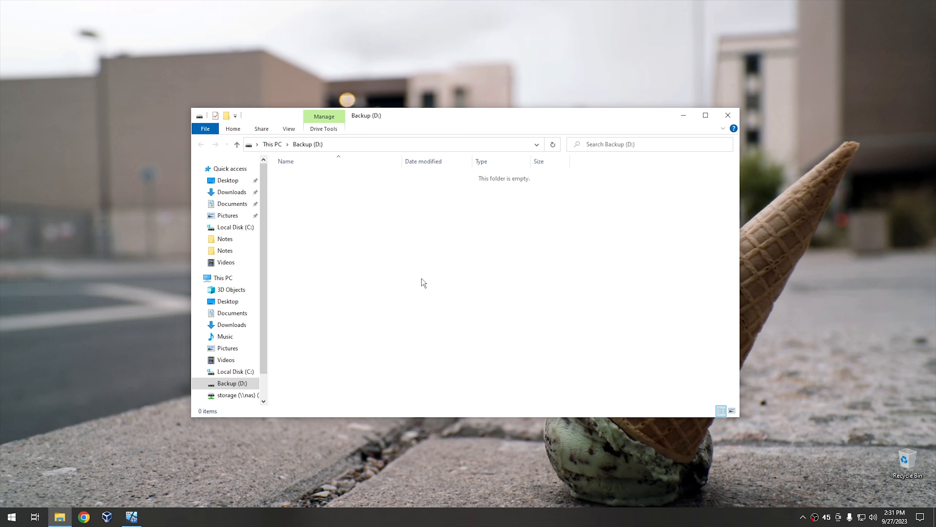
{"action": "left_click", "coordinate": [728, 118]}
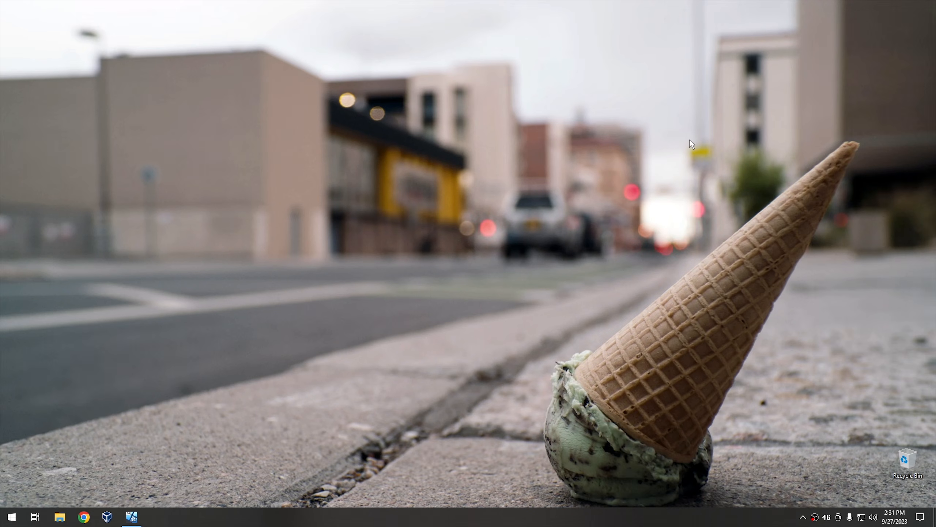
Open the Backup page in Windows Settings and add the Backup (D:) drive for File History
{"action": "left_click", "coordinate": [11, 517]}
{"action": "left_click", "coordinate": [5, 476]}
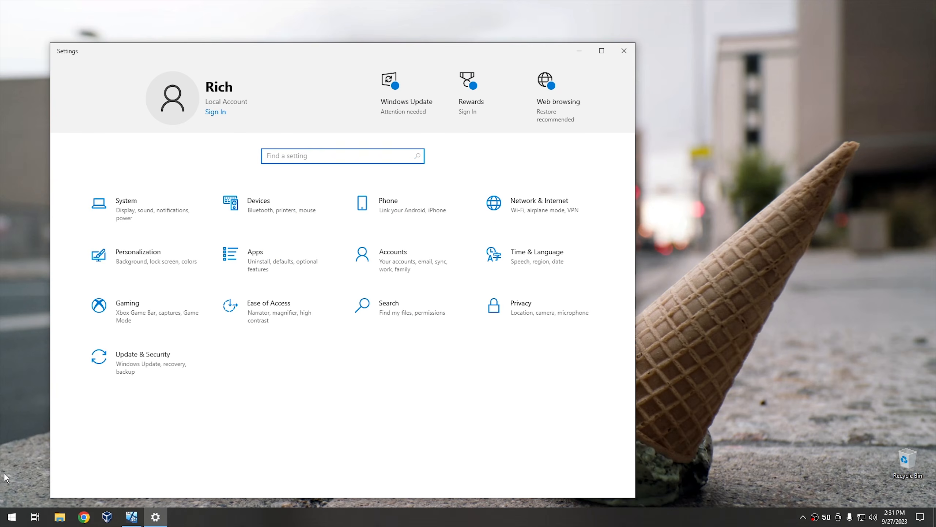
{"action": "left_click", "coordinate": [146, 368]}
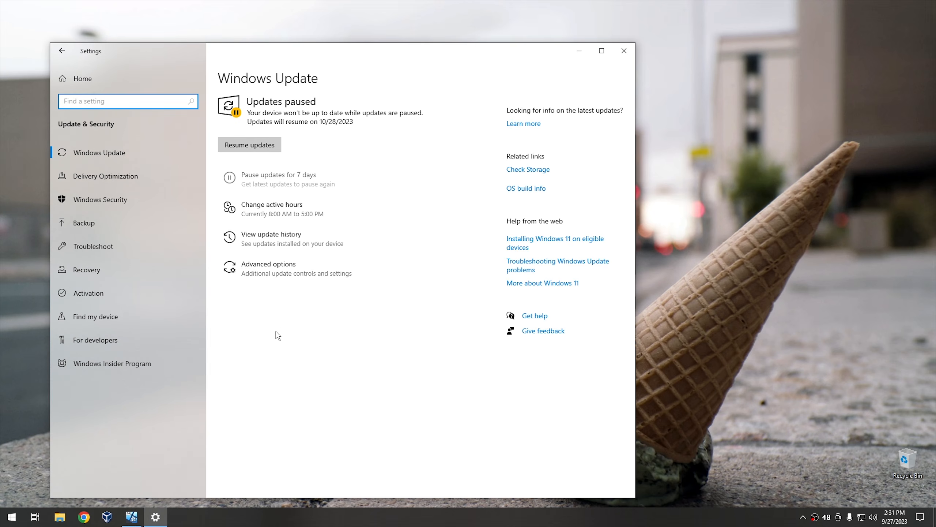
{"action": "left_click", "coordinate": [96, 225]}
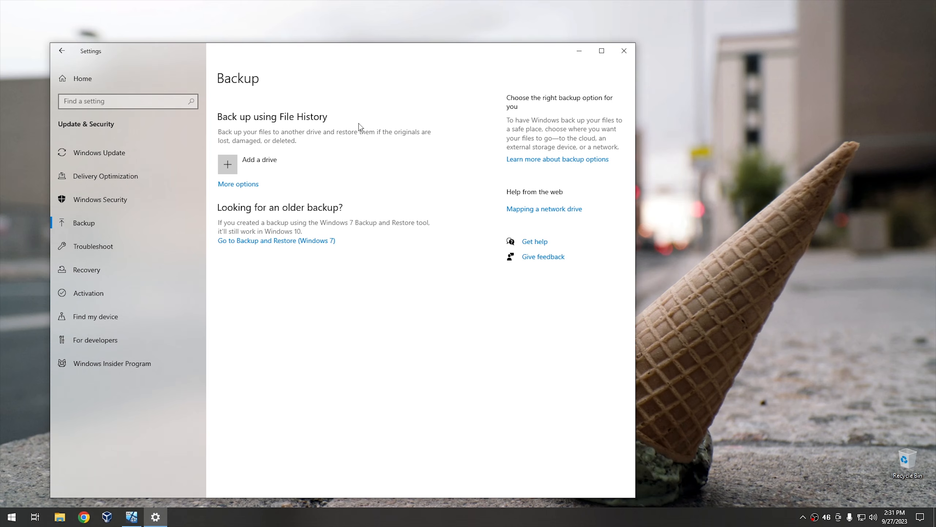
{"action": "left_click", "coordinate": [249, 162]}
{"action": "left_click", "coordinate": [285, 221]}
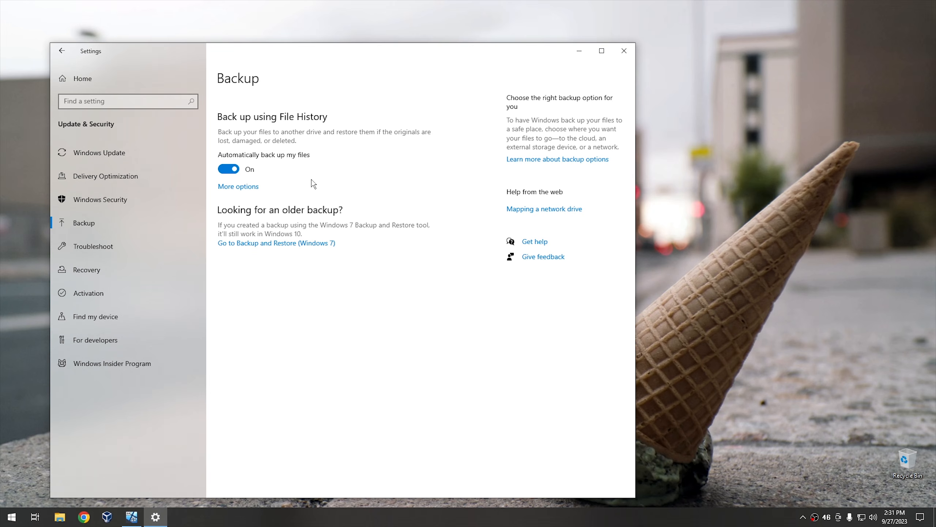
In the File History backup options, set the backup frequency to Daily and the retention to Until space is needed
{"action": "left_click", "coordinate": [231, 188]}
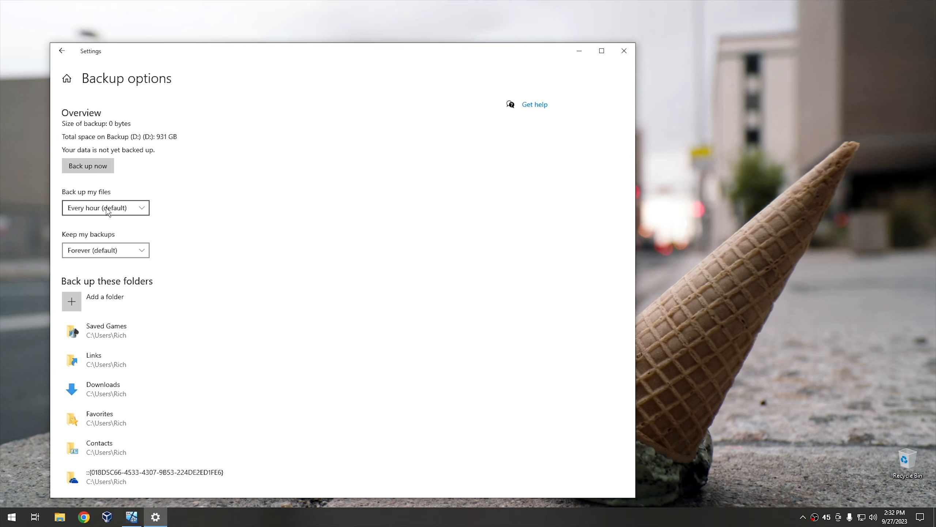
{"action": "left_click", "coordinate": [115, 207]}
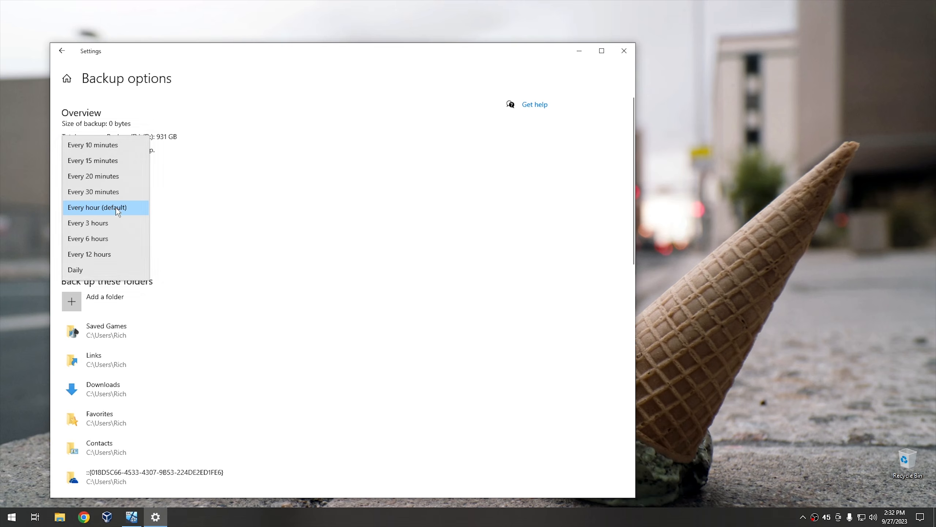
{"action": "left_click", "coordinate": [92, 270]}
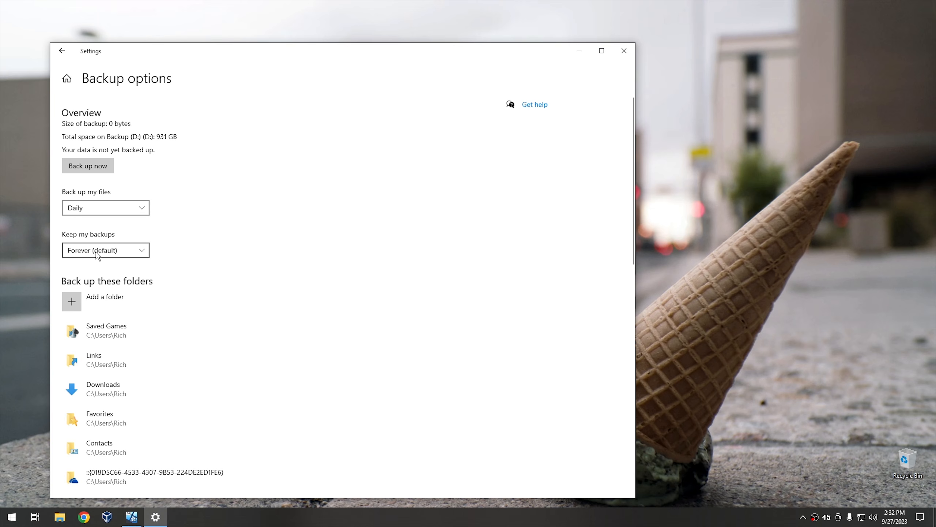
{"action": "left_click", "coordinate": [96, 254]}
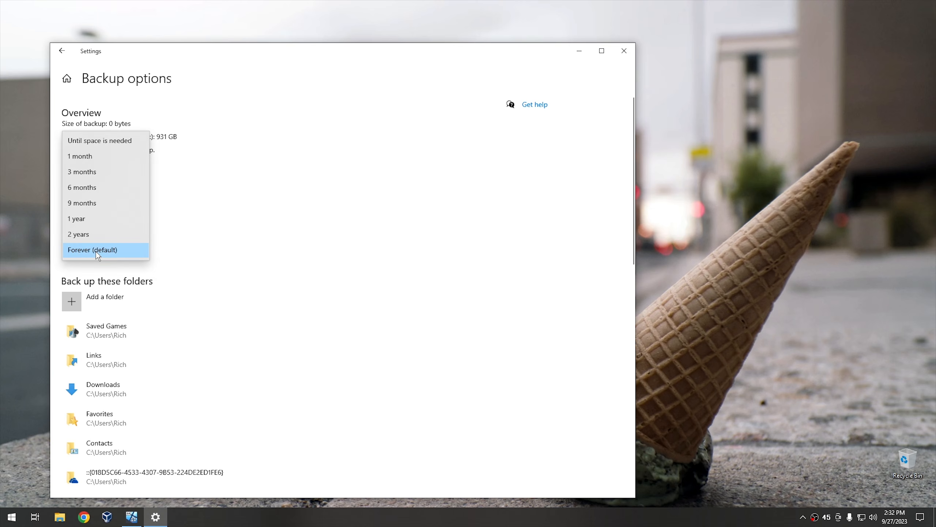
{"action": "left_click", "coordinate": [114, 140]}
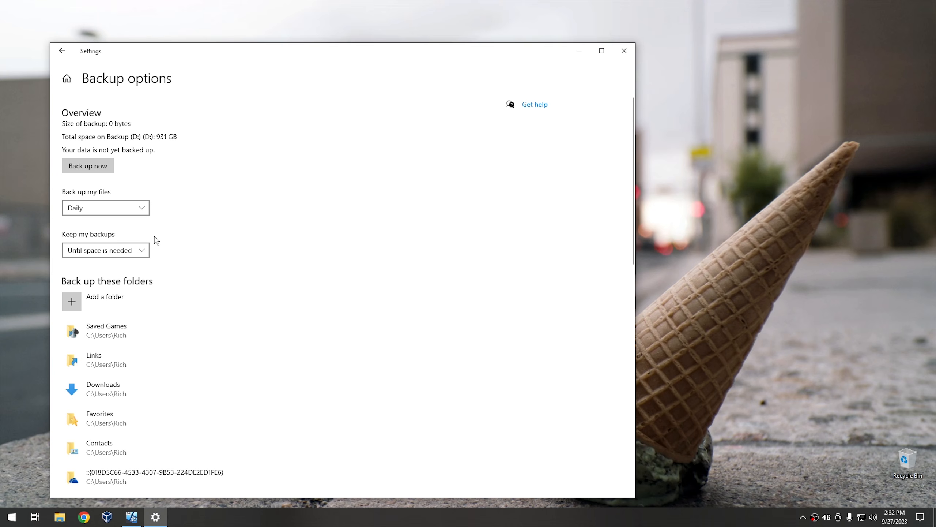
Add the CyberCPU folder from Local Disk (C:) to the backed-up folders and start a backup immediately
{"action": "scroll", "coordinate": [199, 275], "scroll_direction": "down", "scroll_amount": 1}
{"action": "scroll", "coordinate": [200, 275], "scroll_direction": "down", "scroll_amount": 3}
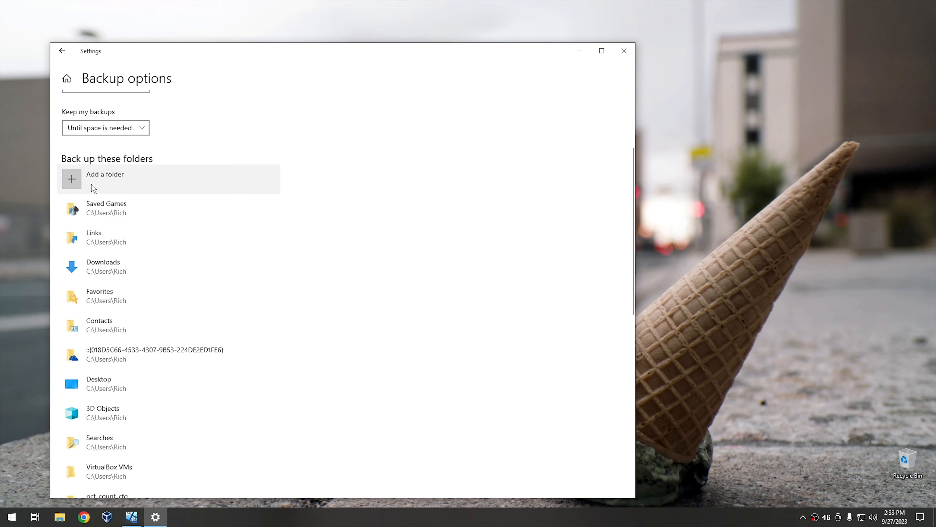
{"action": "left_click", "coordinate": [108, 181]}
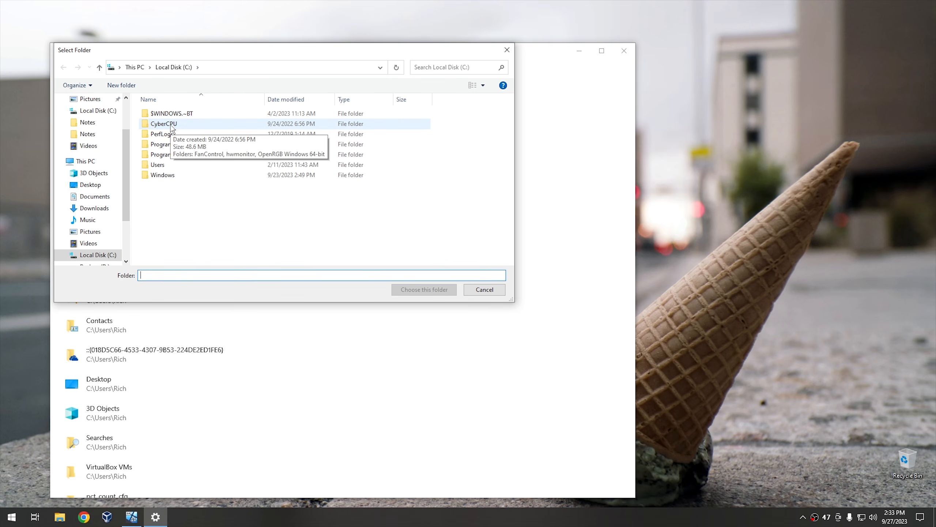
{"action": "left_click", "coordinate": [193, 123]}
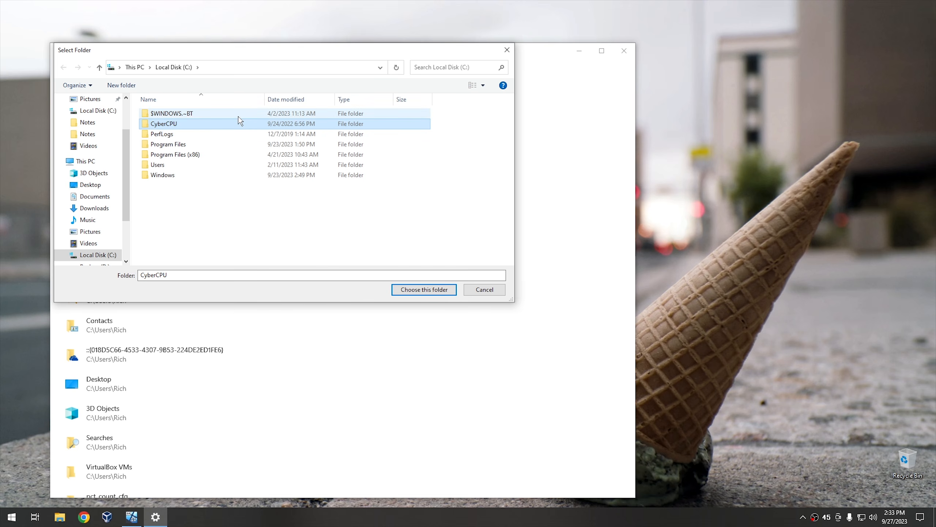
{"action": "left_click", "coordinate": [420, 291]}
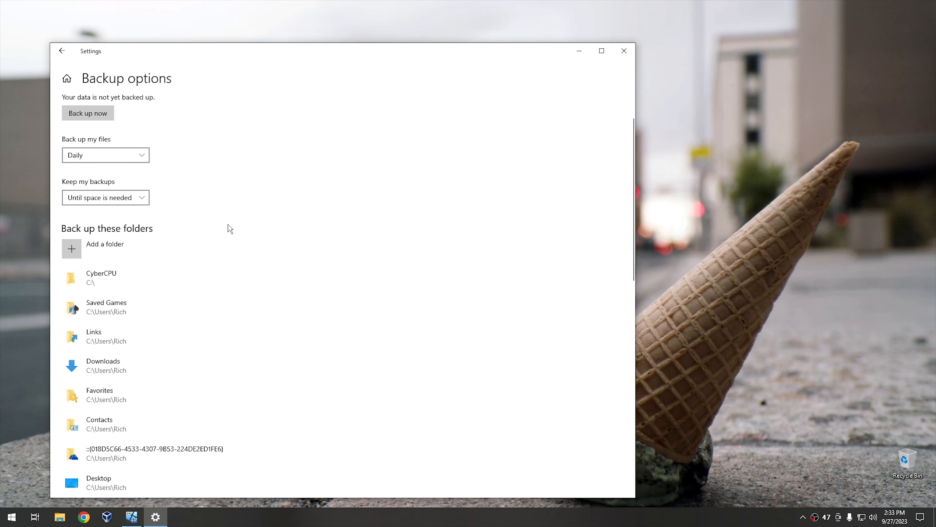
{"action": "left_click", "coordinate": [84, 171]}
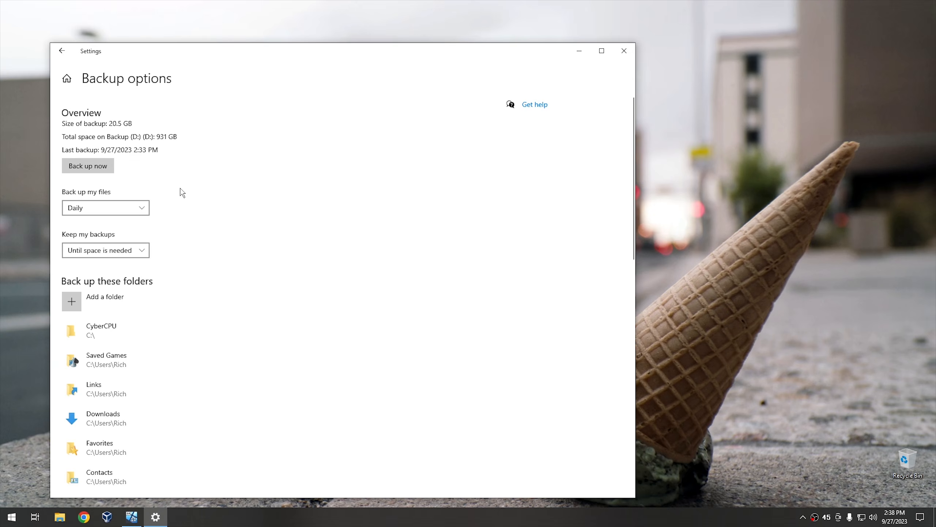
Browse the current backup's Pictures folder in File History, select the ummpdwtiqhk41 image, and close the restore window
{"action": "scroll", "coordinate": [182, 192], "scroll_direction": "down", "scroll_amount": 15}
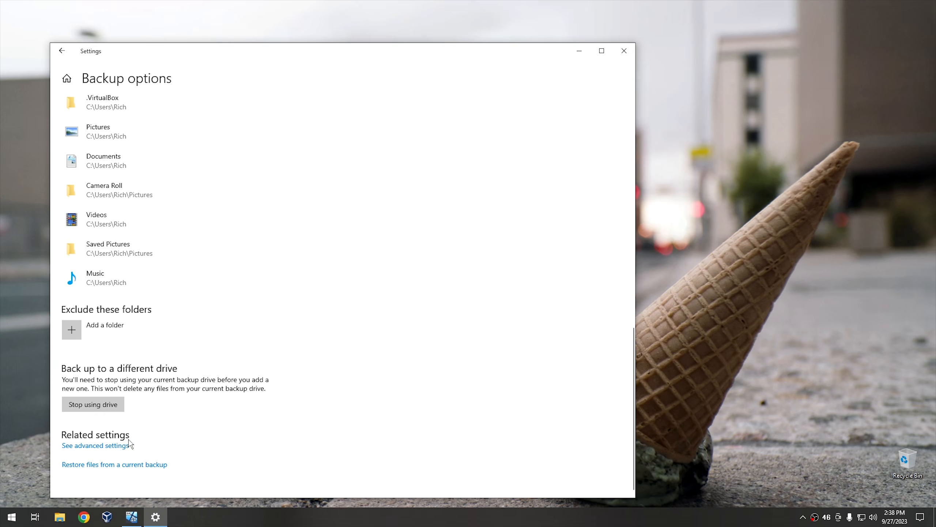
{"action": "left_click", "coordinate": [104, 467]}
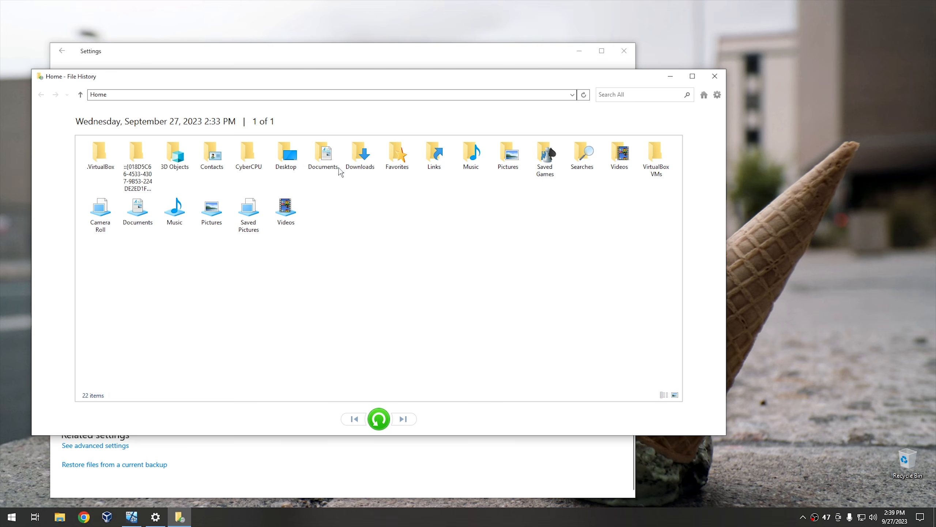
{"action": "double_click", "coordinate": [509, 156]}
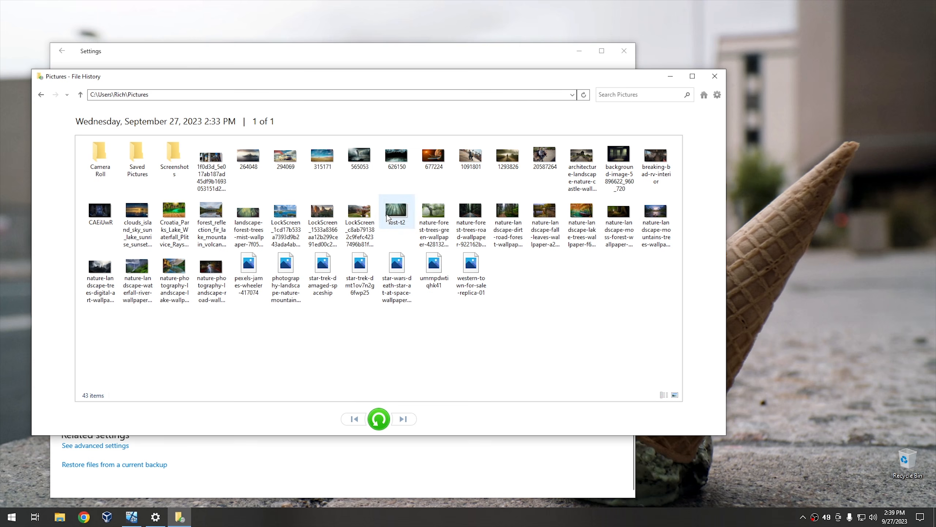
{"action": "left_click", "coordinate": [427, 273]}
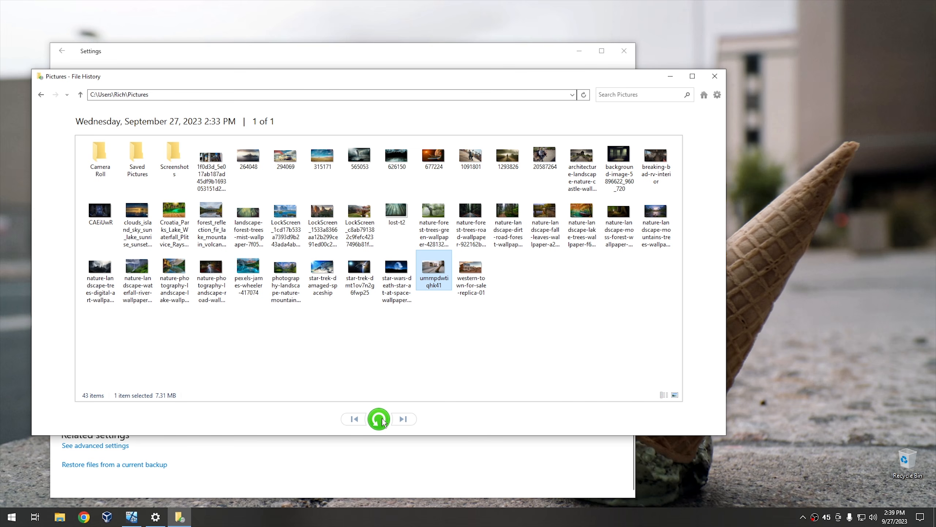
{"action": "left_click", "coordinate": [717, 76]}
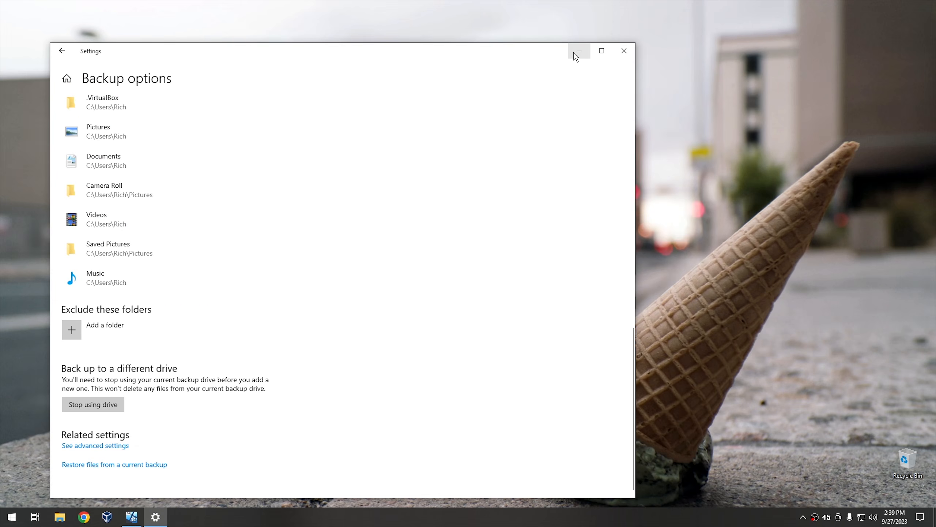
Minimize Settings and display the previous versions of the ummpdwtiqhk41 image from the Pictures folder in File Explorer
{"action": "left_click", "coordinate": [578, 51]}
{"action": "left_click", "coordinate": [60, 516]}
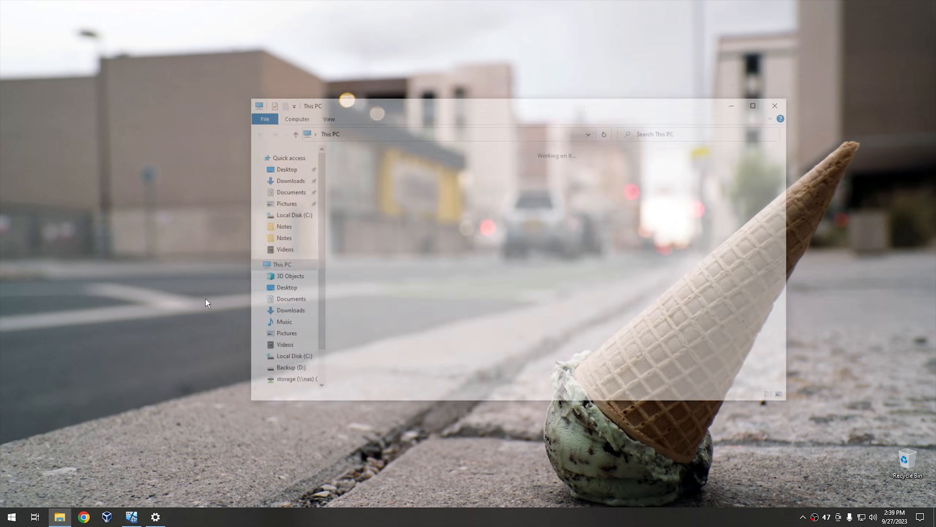
{"action": "left_click", "coordinate": [617, 203]}
{"action": "double_click", "coordinate": [617, 202]}
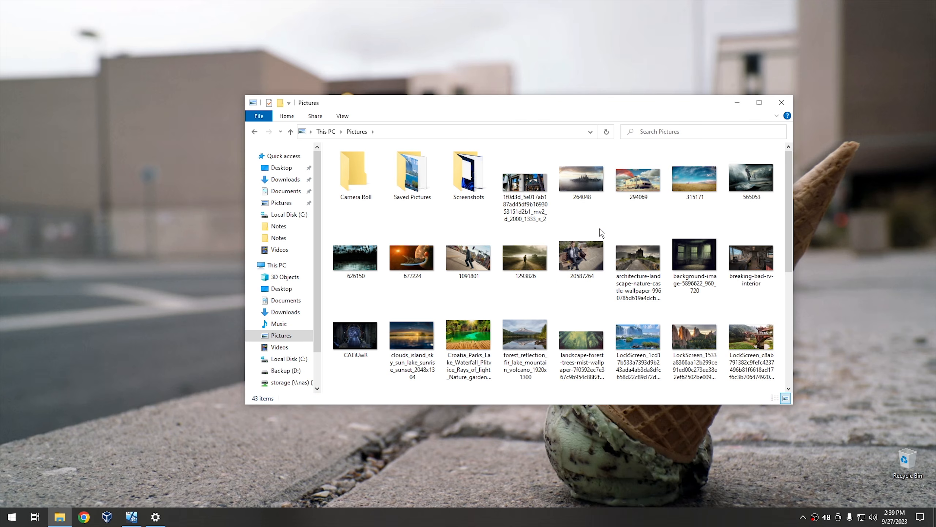
{"action": "scroll", "coordinate": [597, 258], "scroll_direction": "down", "scroll_amount": 5}
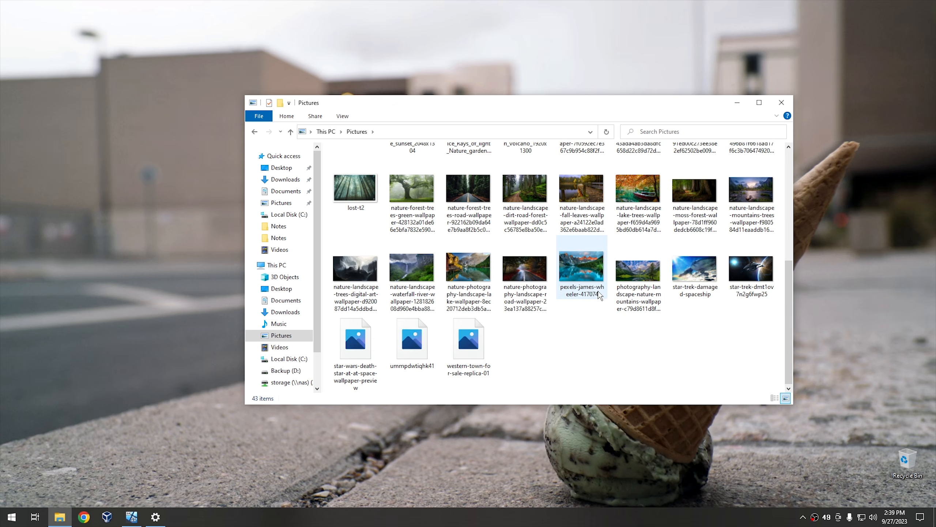
{"action": "right_click", "coordinate": [417, 351]}
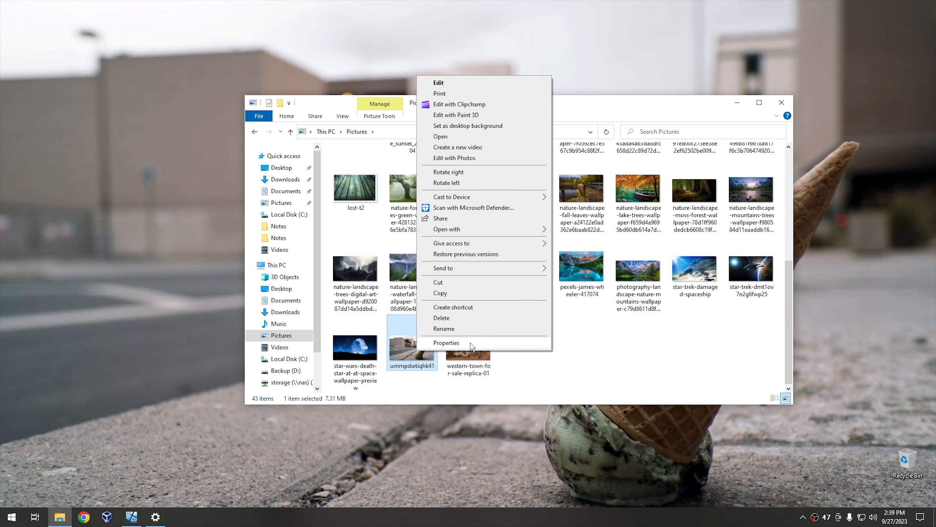
{"action": "left_click", "coordinate": [470, 344]}
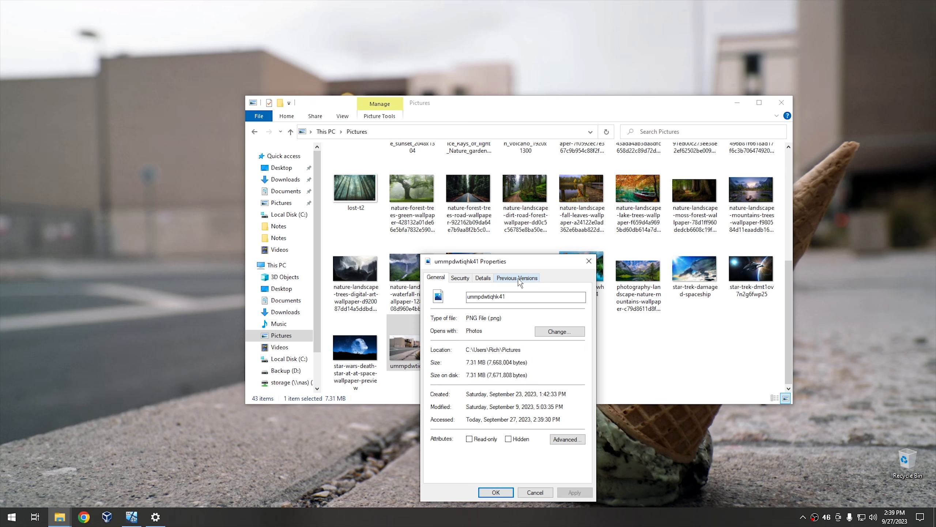
{"action": "left_click", "coordinate": [523, 279]}
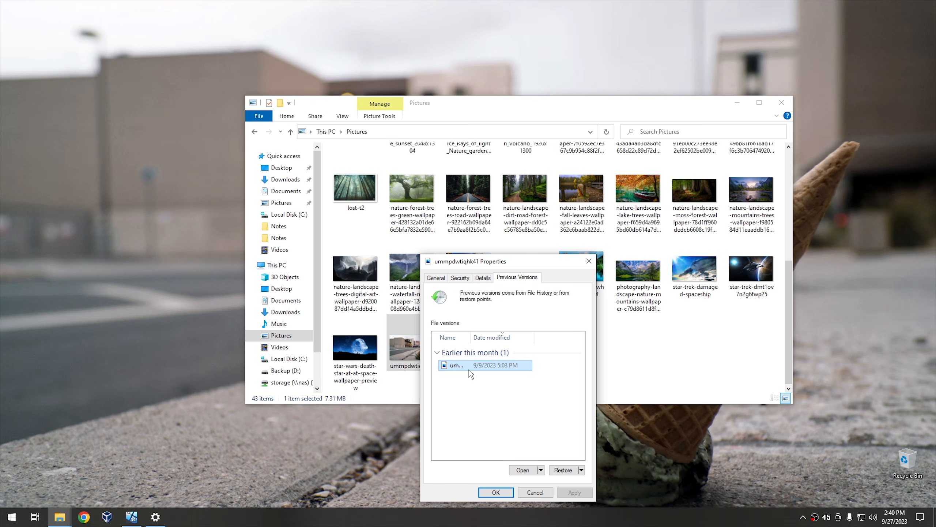
Restore the previous version of the ummpdwtiqhk41 image to the Desktop and reposition its desktop icon
{"action": "left_click", "coordinate": [581, 470]}
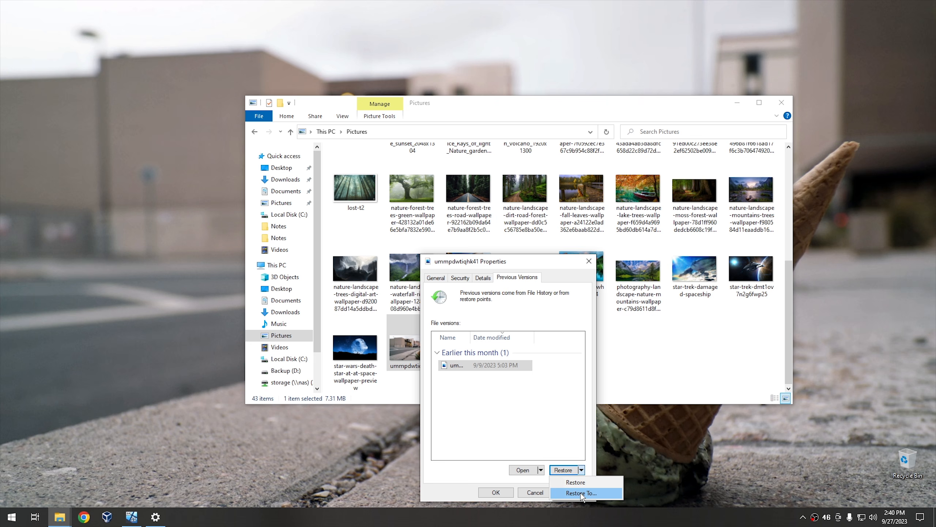
{"action": "left_click", "coordinate": [581, 493]}
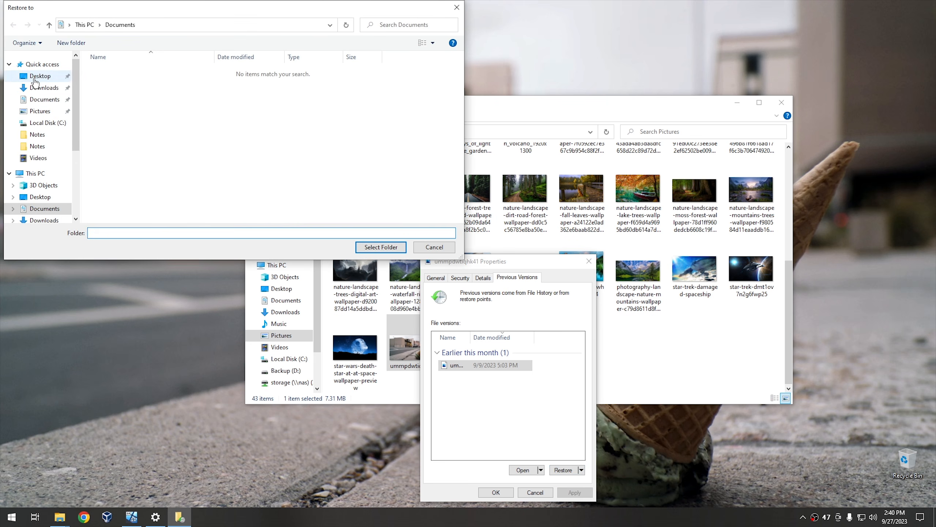
{"action": "left_click", "coordinate": [35, 78]}
{"action": "left_click", "coordinate": [381, 247]}
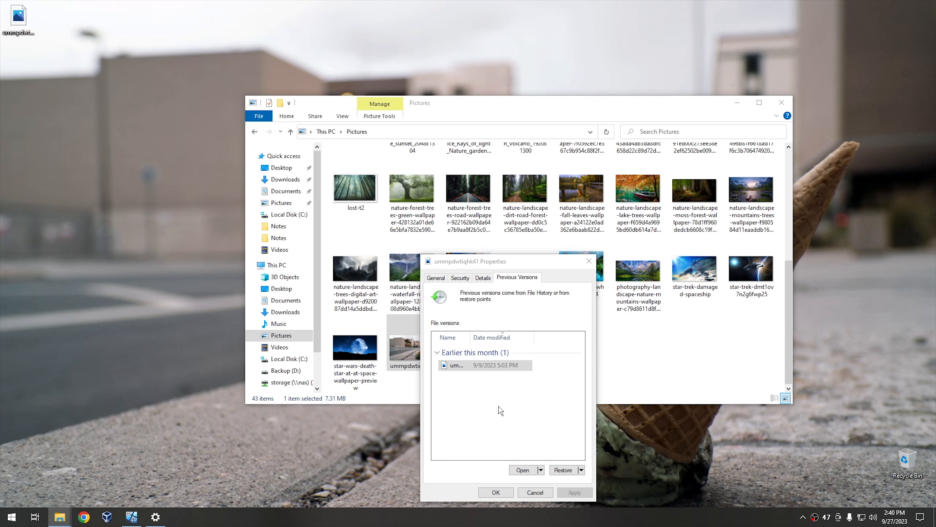
{"action": "left_click_drag", "start_coordinate": [19, 19], "coordinate": [96, 123]}
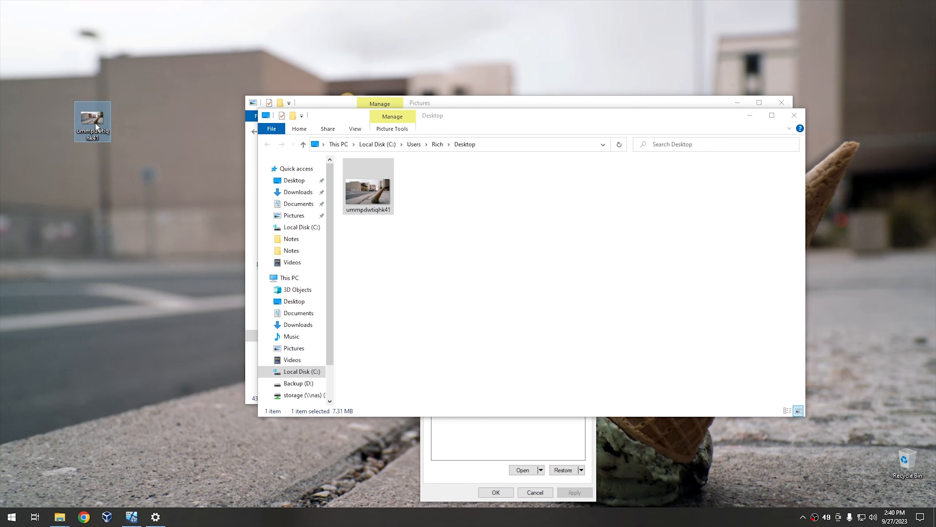
{"action": "left_click", "coordinate": [163, 127]}
Close the Explorer windows and the image's properties, and return to the backup options in Settings
{"action": "left_click", "coordinate": [795, 115]}
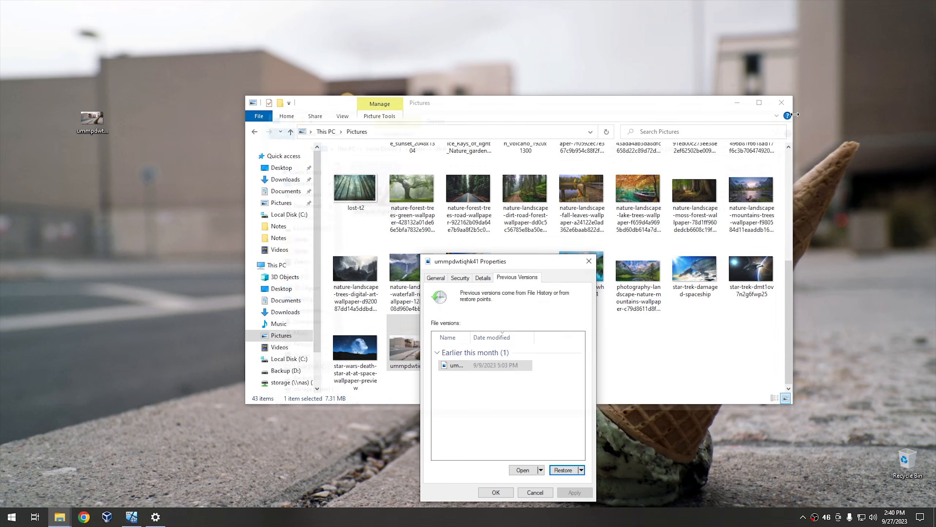
{"action": "left_click", "coordinate": [589, 261]}
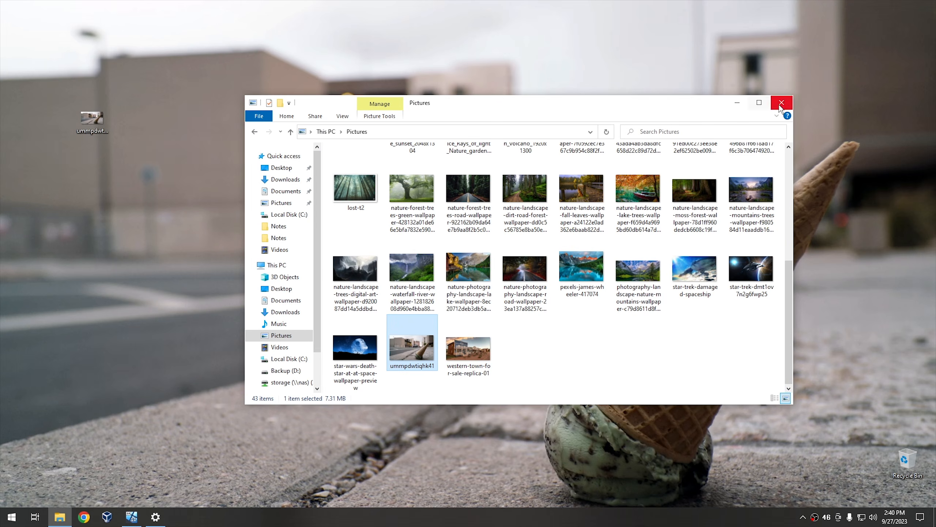
{"action": "left_click", "coordinate": [780, 104]}
{"action": "left_click", "coordinate": [155, 517]}
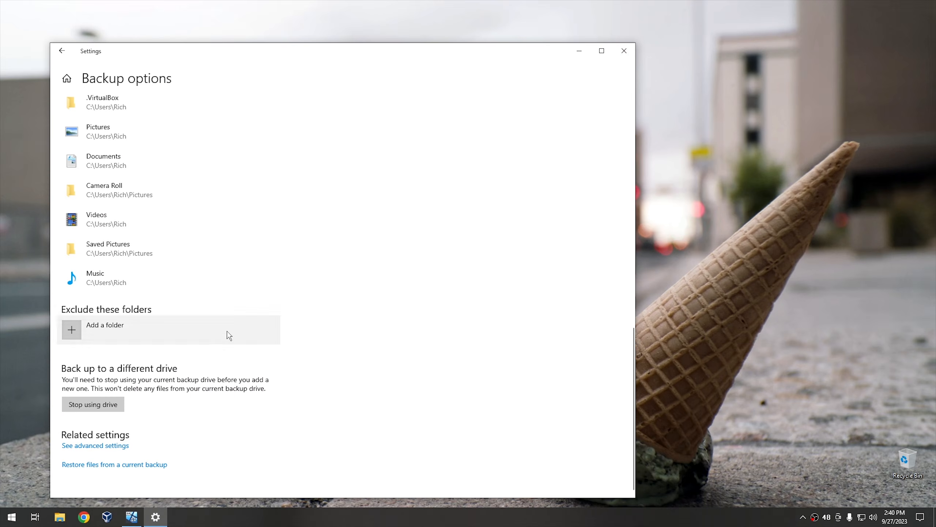
Open File History's drive selection from the advanced backup settings and select the Backup (D:) drive
{"action": "left_click", "coordinate": [97, 446]}
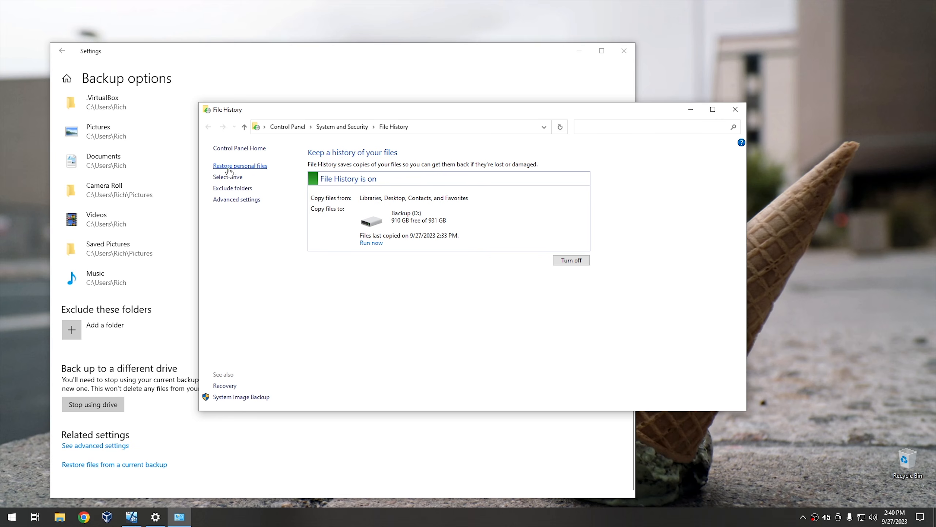
{"action": "left_click", "coordinate": [231, 179]}
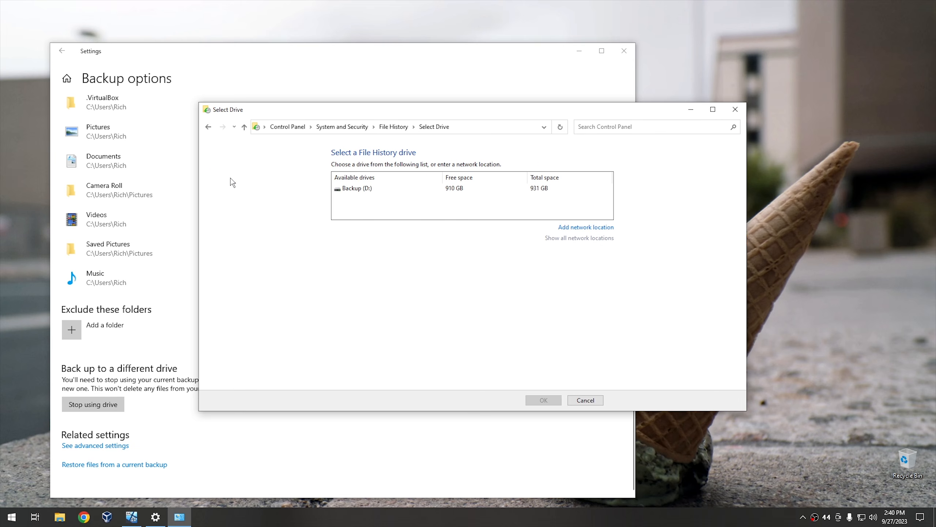
{"action": "left_click", "coordinate": [350, 189]}
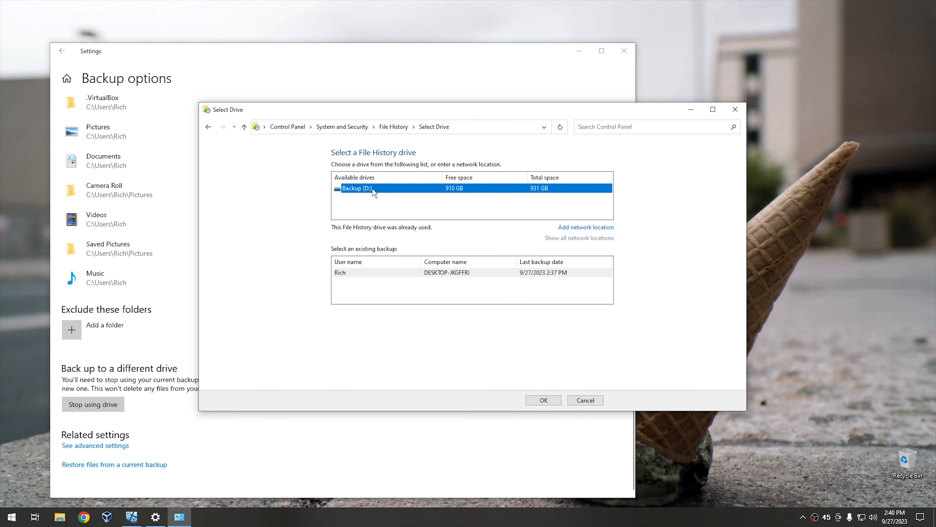
Start adding a network location for File History and browse to \\nas\storage
{"action": "left_click", "coordinate": [583, 227]}
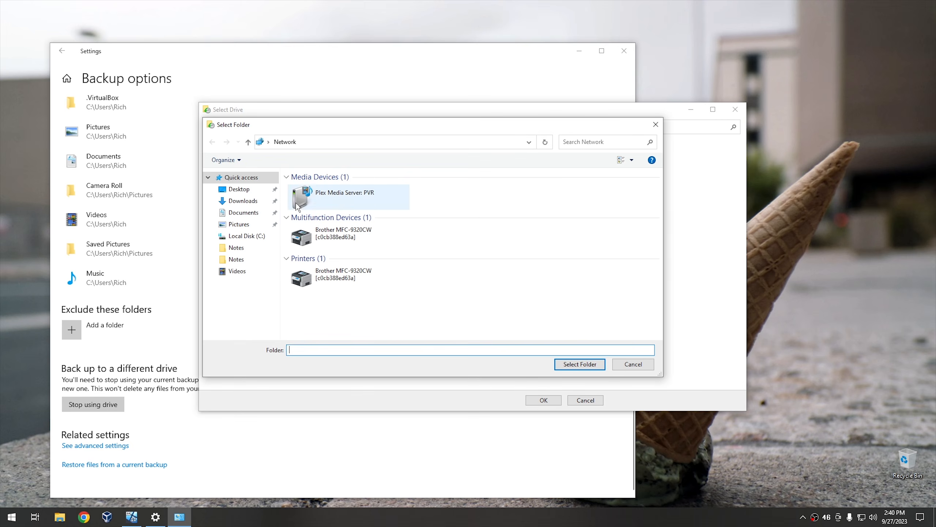
{"action": "left_click", "coordinate": [321, 143]}
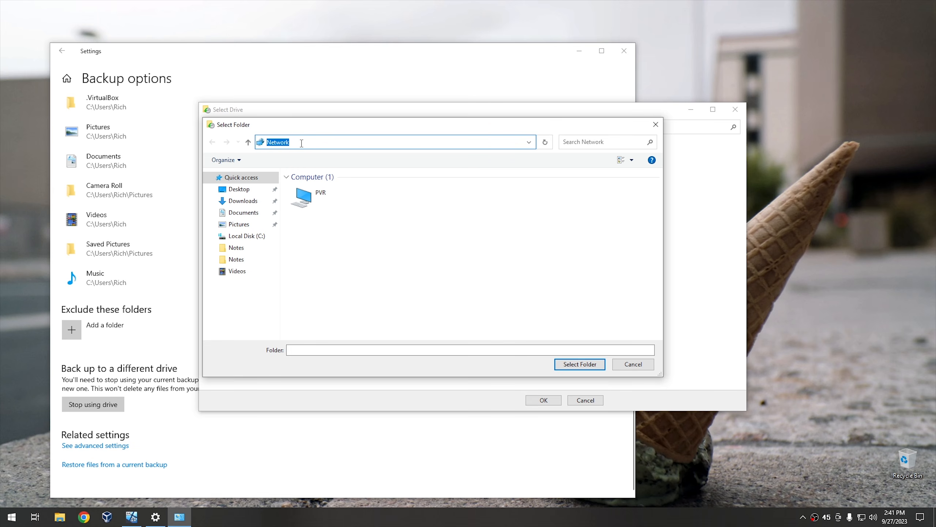
{"action": "type", "text": "\\\\"}
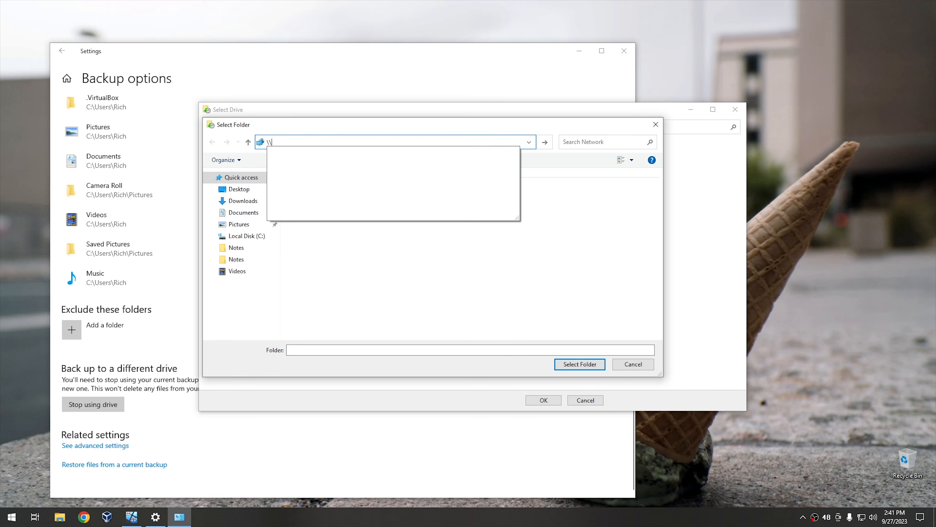
{"action": "type", "text": "nas\\stor"}
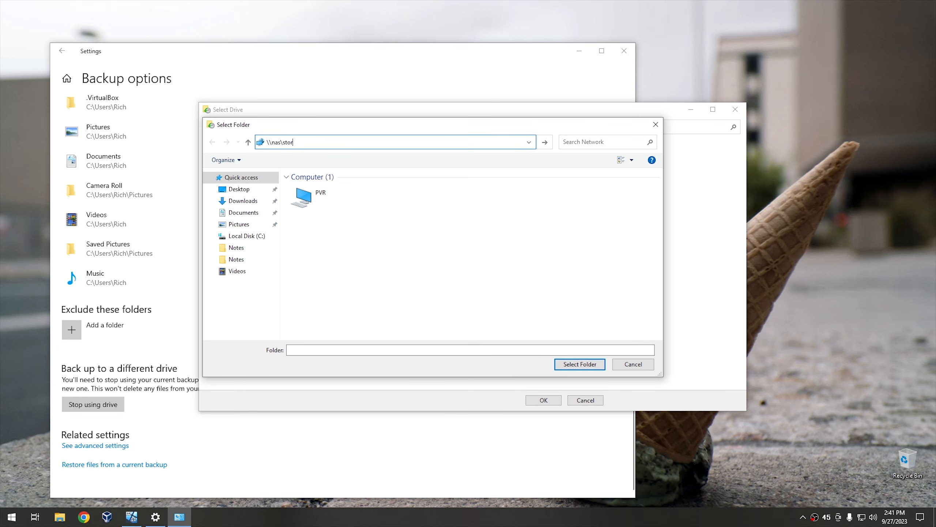
{"action": "type", "text": "age"}
{"action": "key", "text": "Return"}
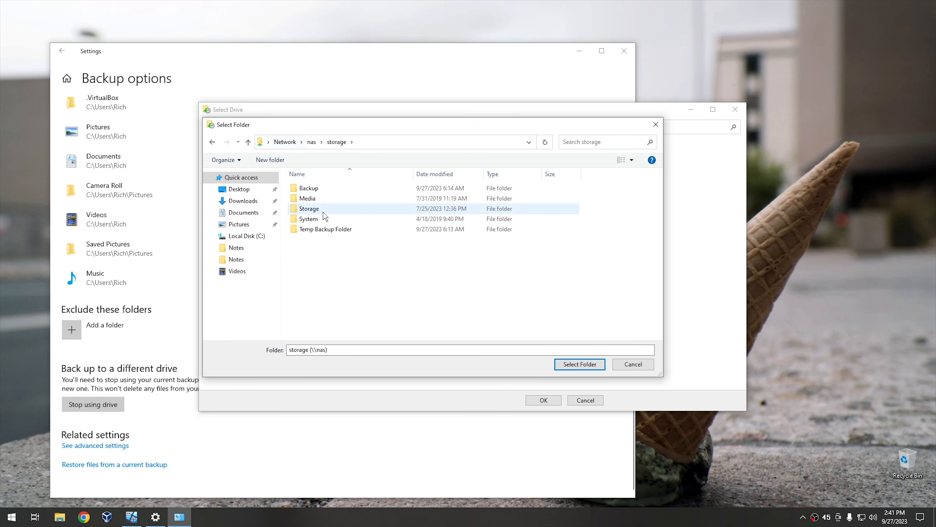
Make Temp Backup Folder the File History drive, moving the existing files to it, and close the File History and Settings windows
{"action": "left_click", "coordinate": [329, 232]}
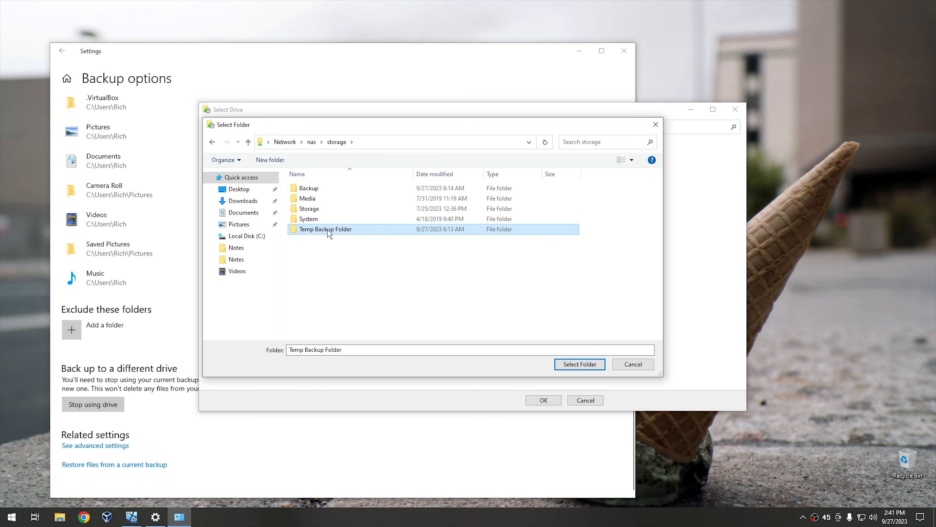
{"action": "double_click", "coordinate": [329, 232]}
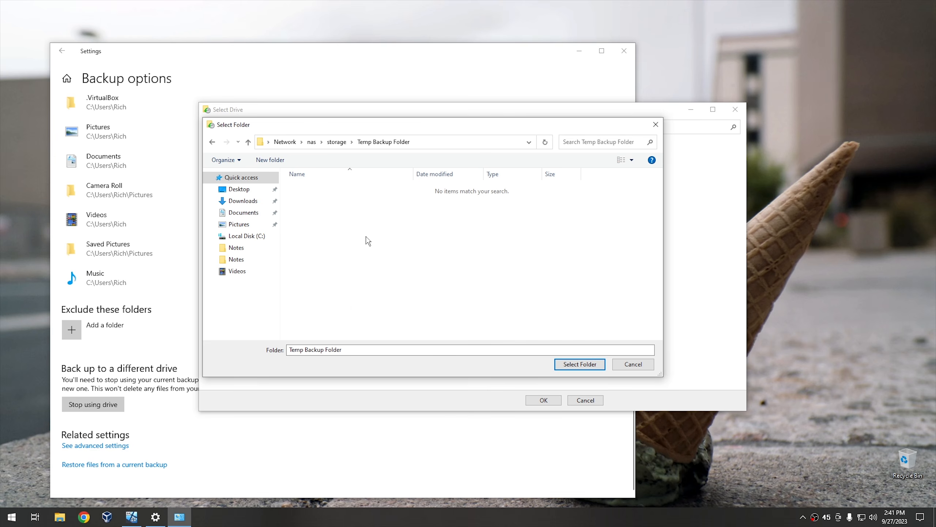
{"action": "left_click", "coordinate": [577, 368]}
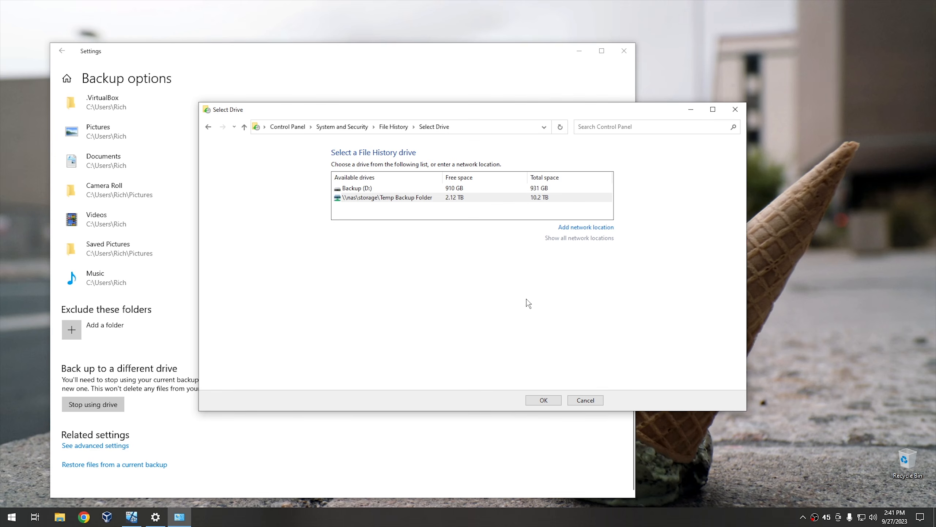
{"action": "left_click", "coordinate": [543, 400]}
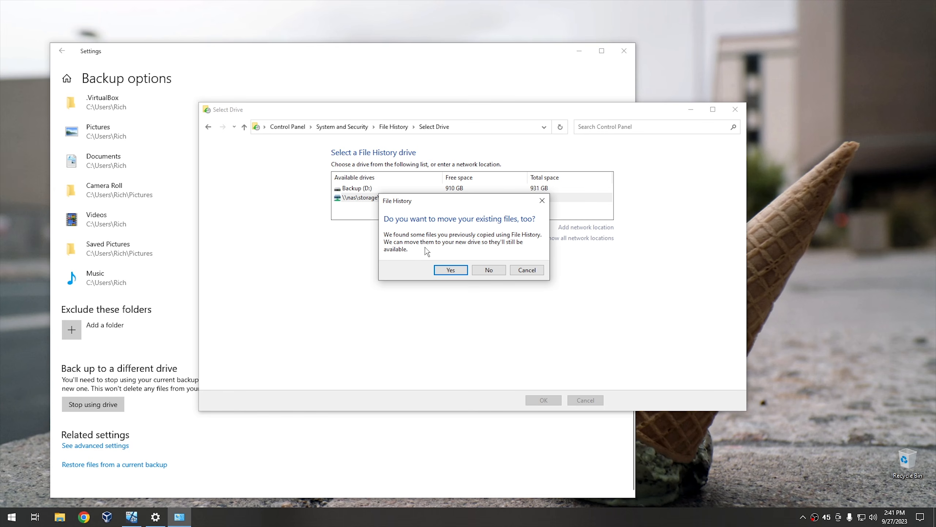
{"action": "left_click", "coordinate": [452, 271]}
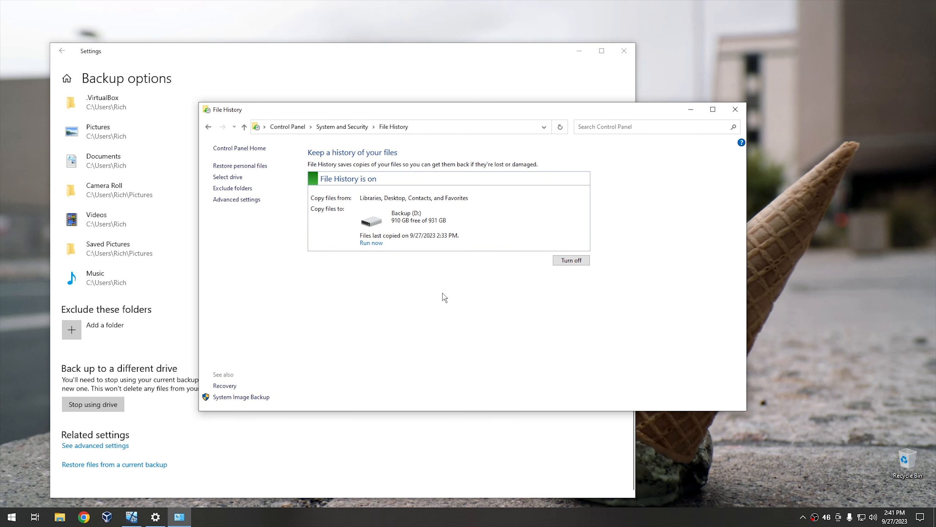
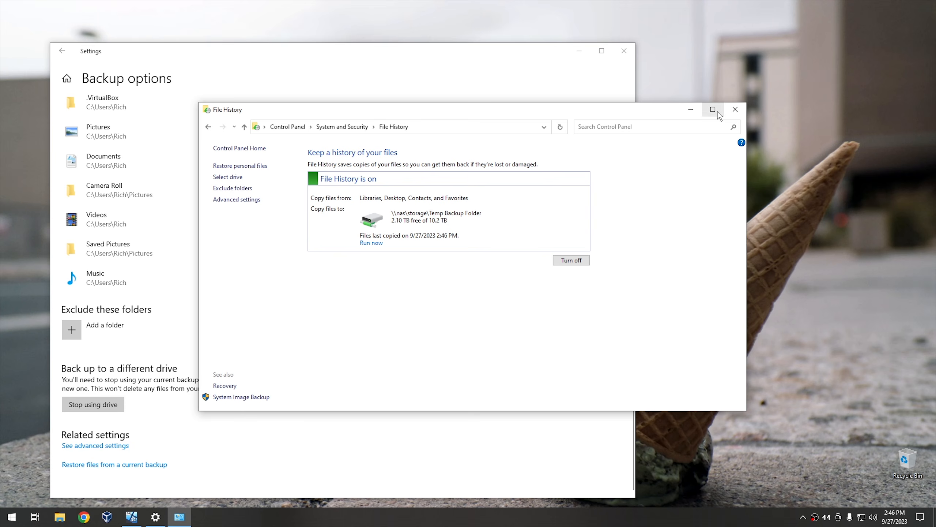
{"action": "left_click", "coordinate": [735, 109]}
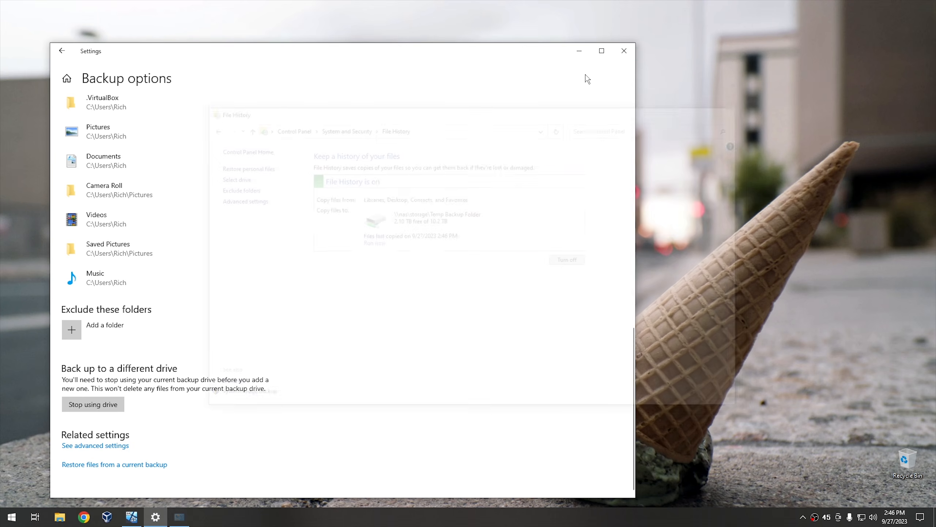
{"action": "left_click", "coordinate": [623, 51]}
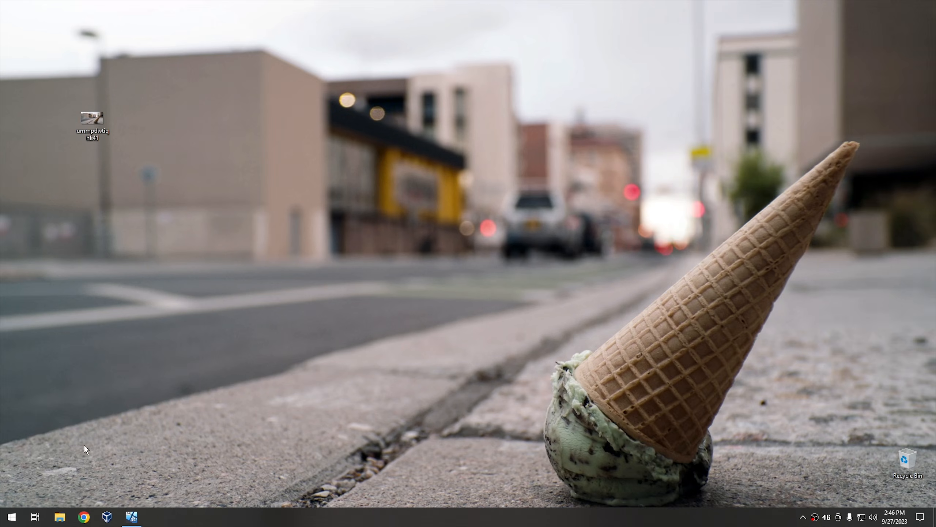
Delete the FileHistory folder from the Backup (D:) drive in File Explorer and close the window
{"action": "left_click", "coordinate": [60, 516]}
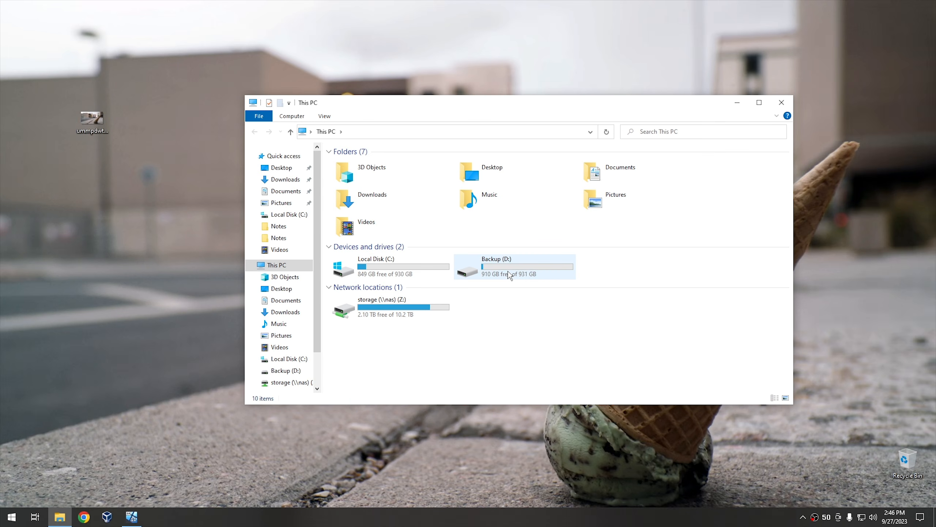
{"action": "double_click", "coordinate": [509, 274]}
{"action": "left_click", "coordinate": [359, 164]}
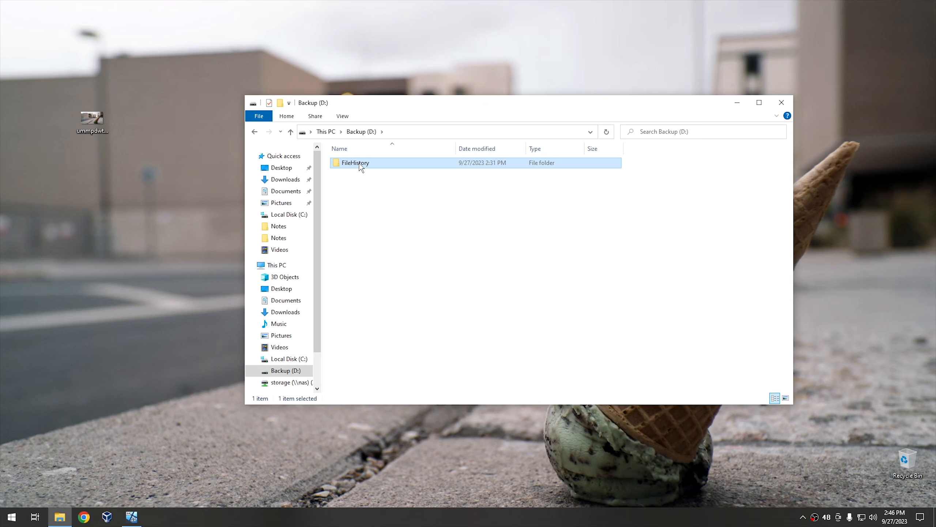
{"action": "right_click", "coordinate": [360, 166]}
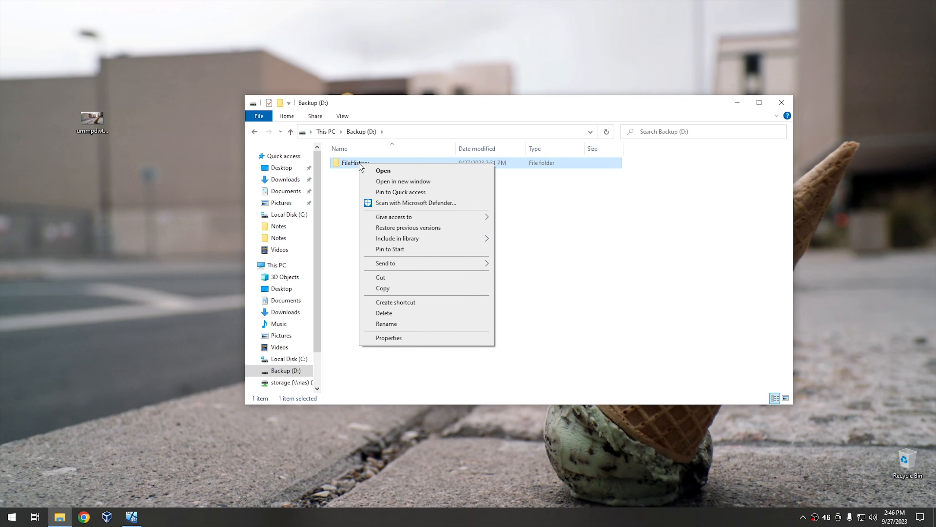
{"action": "left_click", "coordinate": [391, 314]}
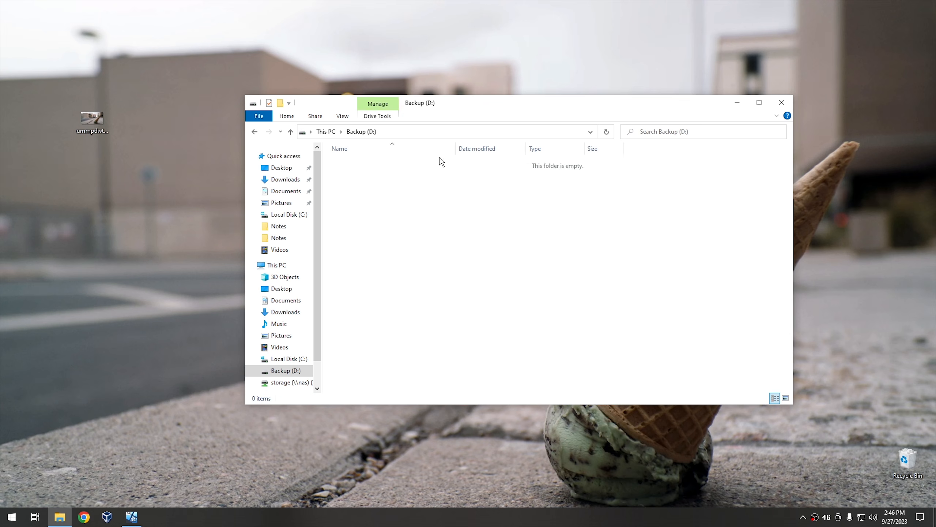
{"action": "left_click", "coordinate": [783, 103]}
Switch to the Windows 11 virtual machine in VirtualBox, attach the Seagate FreeAgent GoFlex USB drive, and make it full screen
{"action": "mouse_move", "coordinate": [131, 523]}
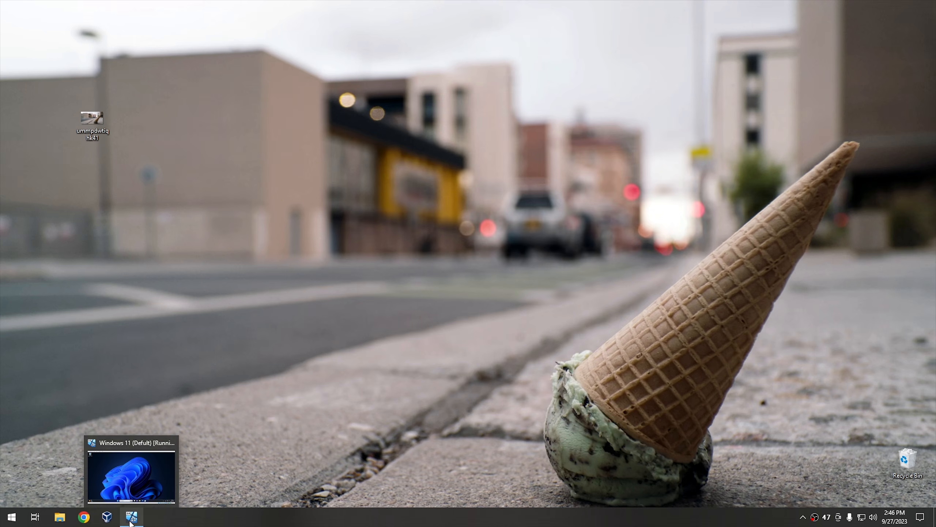
{"action": "left_click", "coordinate": [132, 476]}
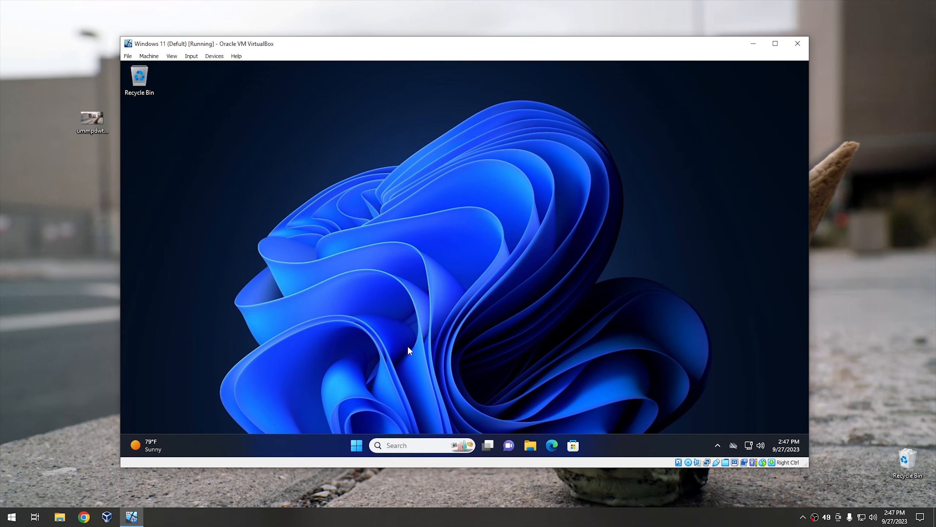
{"action": "left_click", "coordinate": [191, 56]}
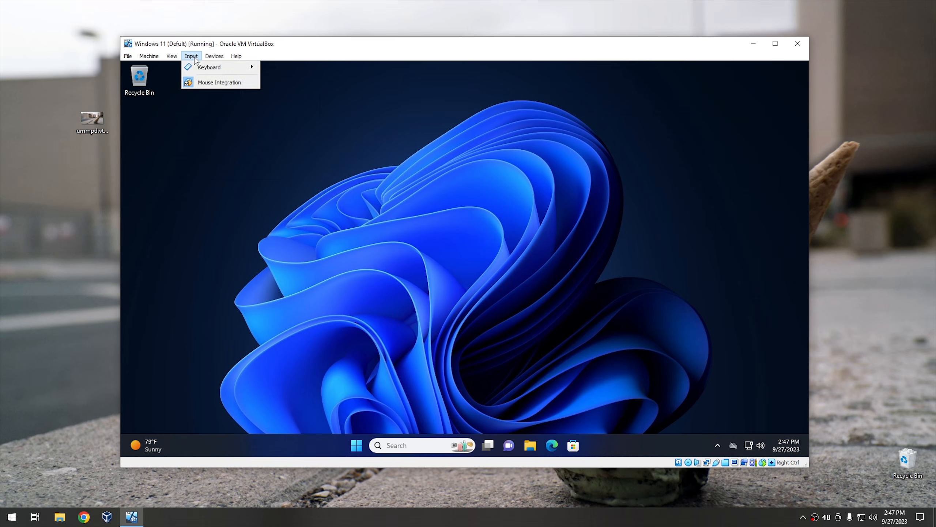
{"action": "mouse_move", "coordinate": [221, 58]}
{"action": "mouse_move", "coordinate": [233, 98]}
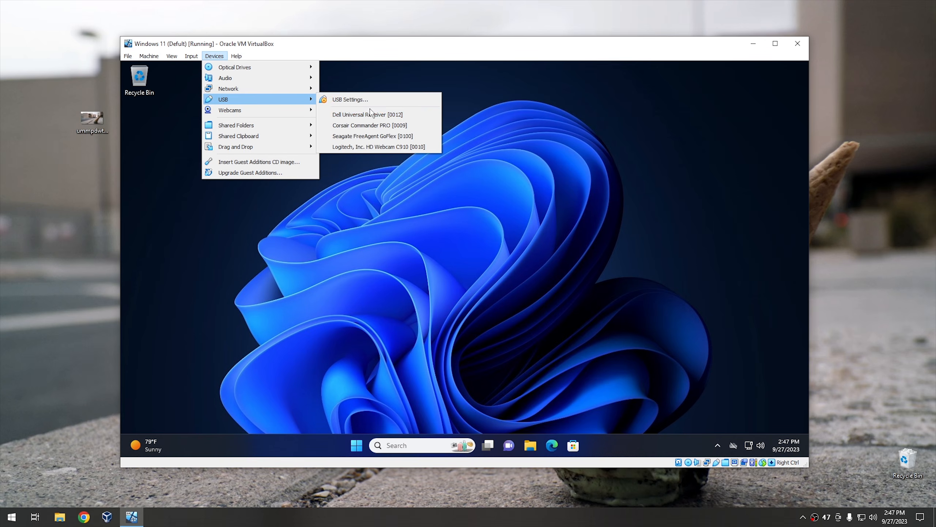
{"action": "left_click", "coordinate": [373, 138]}
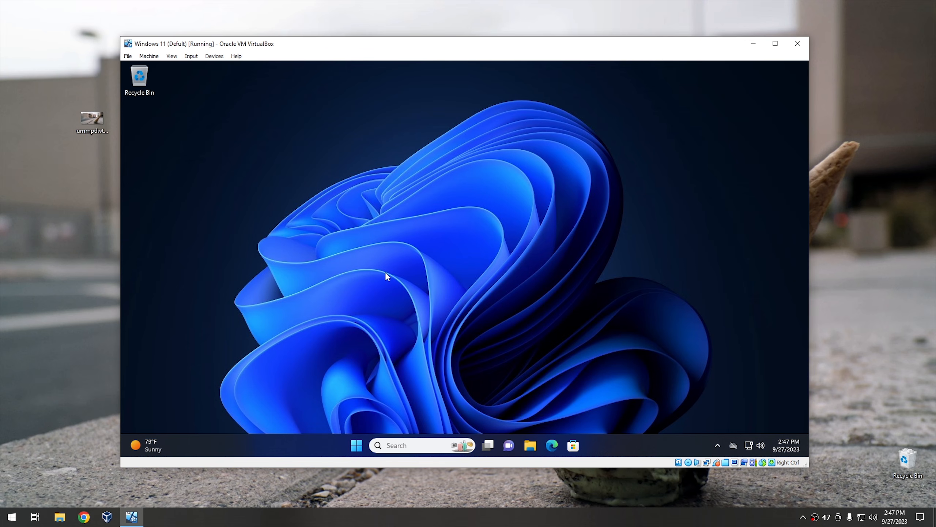
{"action": "key", "text": "Control_R+f"}
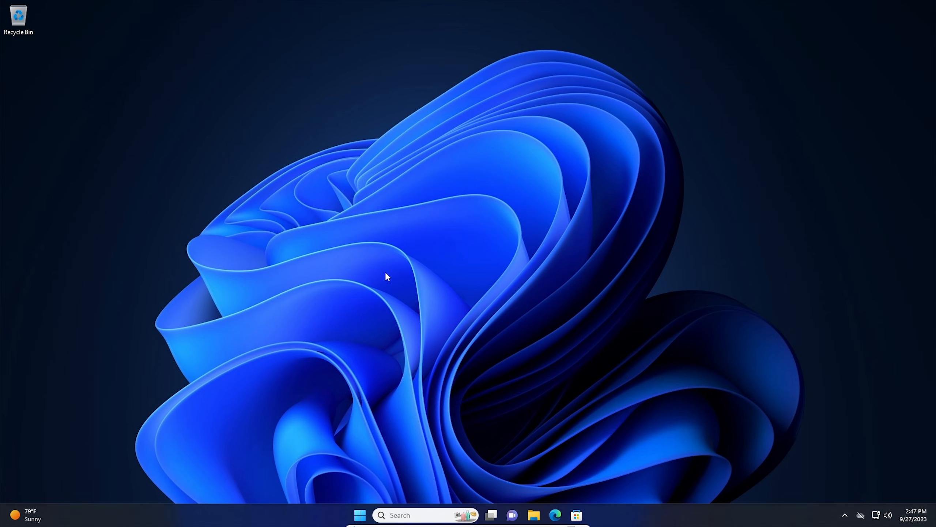
Check the contents of the Backup (E:) drive in the virtual machine's File Explorer and close the window
{"action": "left_click", "coordinate": [535, 517]}
{"action": "left_click", "coordinate": [232, 336]}
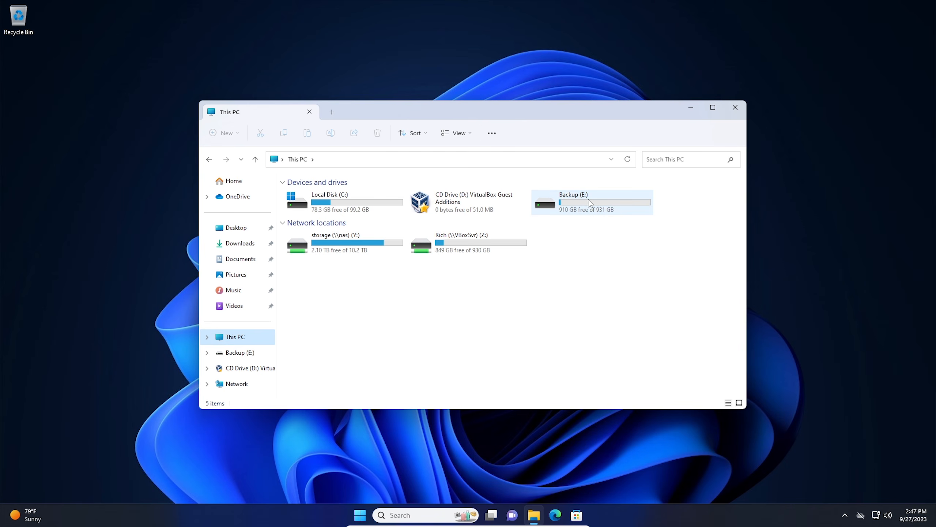
{"action": "double_click", "coordinate": [582, 198]}
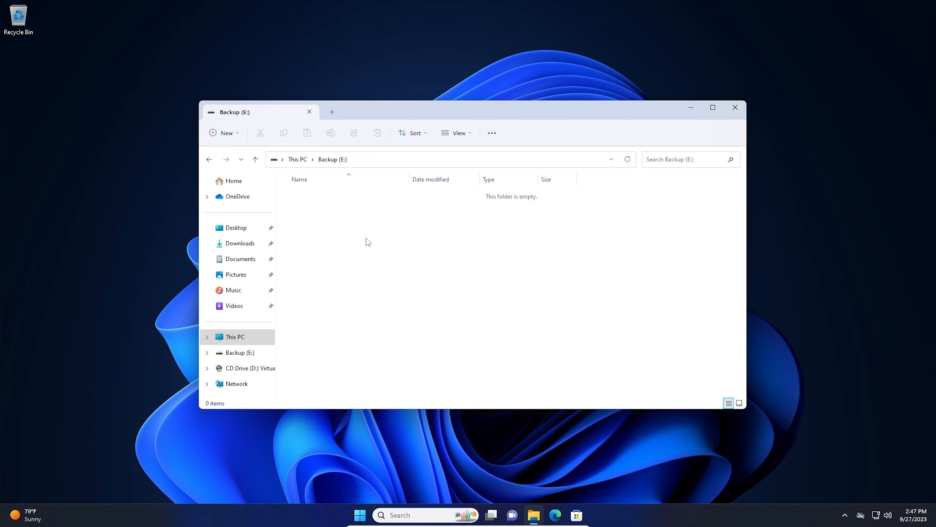
{"action": "left_click", "coordinate": [297, 159]}
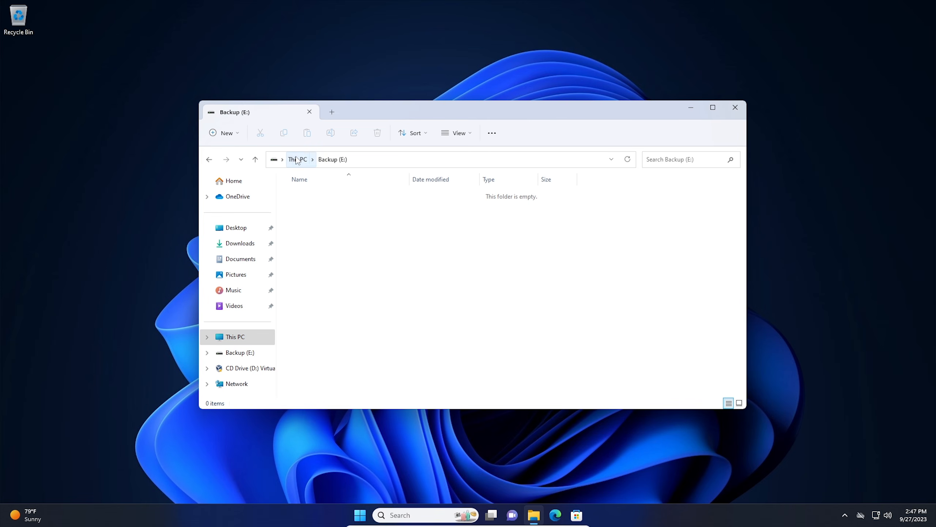
{"action": "left_click", "coordinate": [735, 108]}
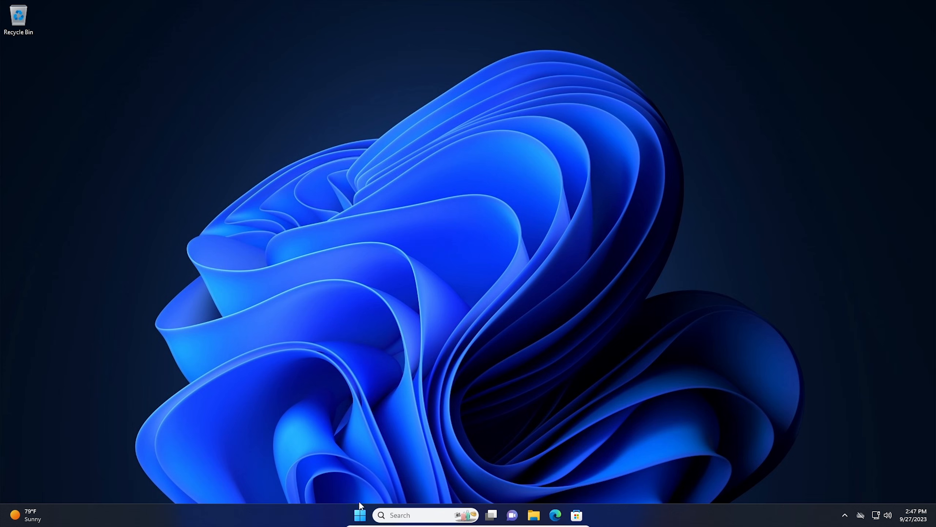
Open File History in the Control Panel and turn it on with Backup (E:) as the destination
{"action": "left_click", "coordinate": [360, 516]}
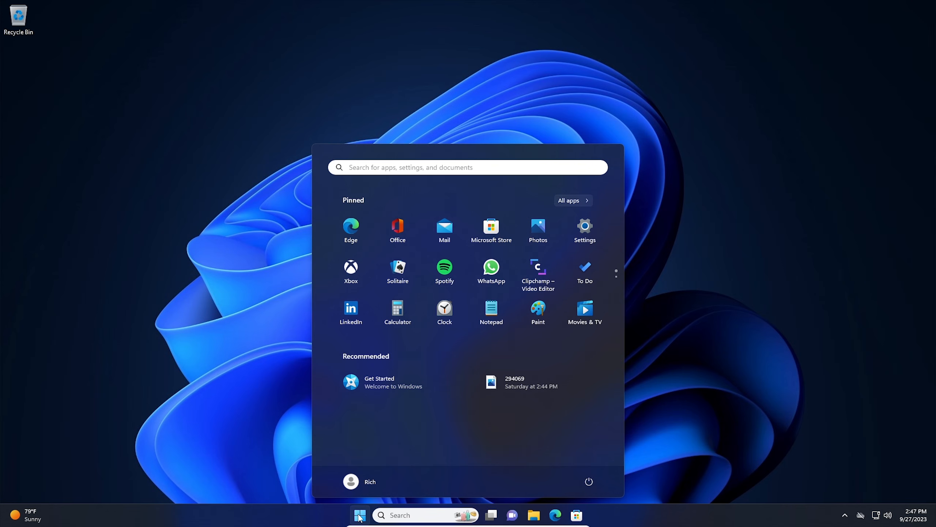
{"action": "type", "text": "con"}
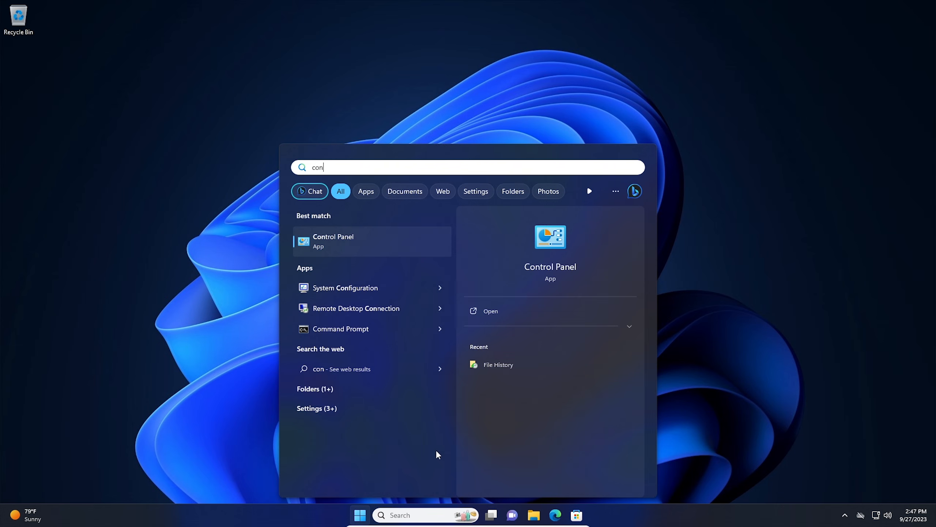
{"action": "left_click", "coordinate": [397, 252]}
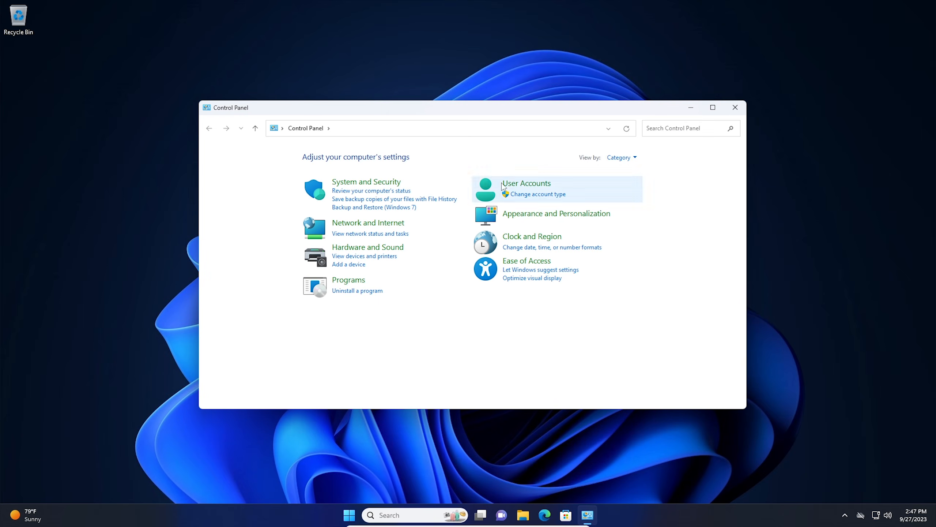
{"action": "left_click", "coordinate": [657, 132]}
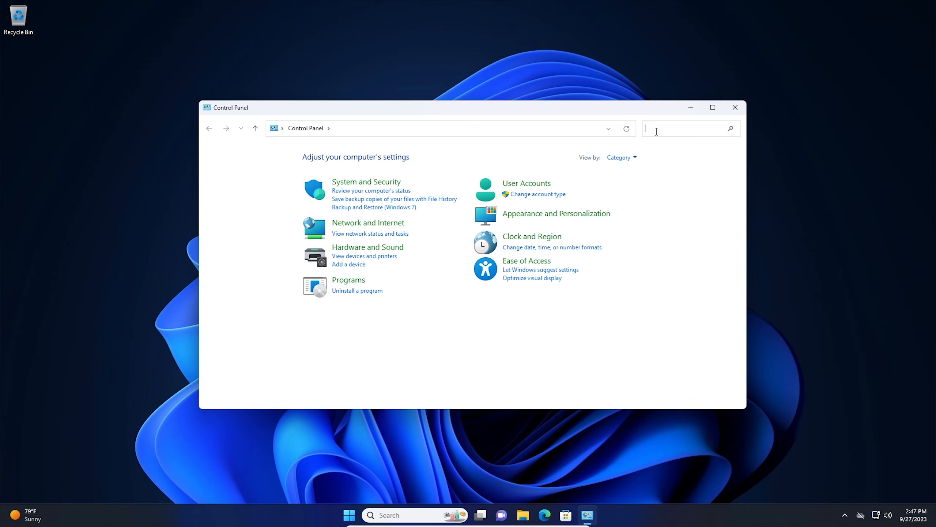
{"action": "type", "text": "file"}
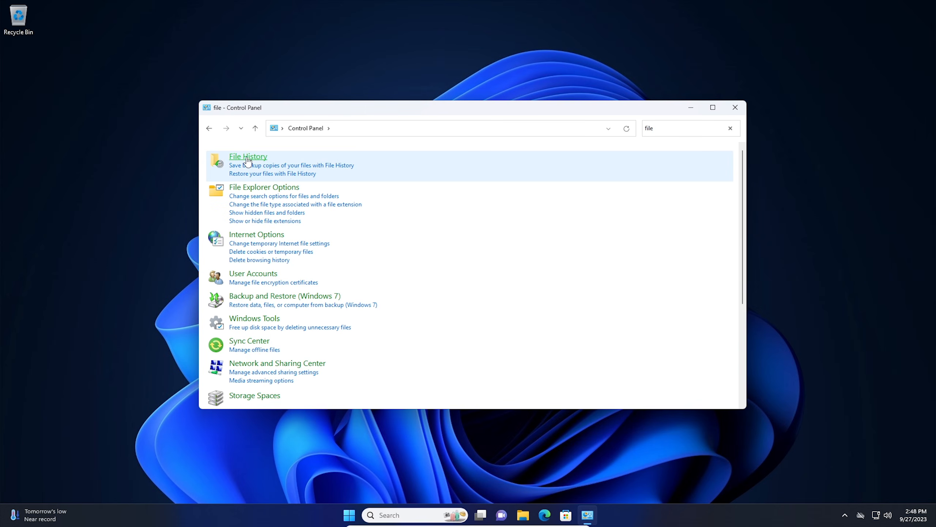
{"action": "left_click", "coordinate": [247, 158]}
{"action": "mouse_move", "coordinate": [420, 111]}
{"action": "left_mouse_down"}
{"action": "mouse_move", "coordinate": [461, 123]}
{"action": "mouse_move", "coordinate": [418, 106]}
{"action": "left_mouse_up"}
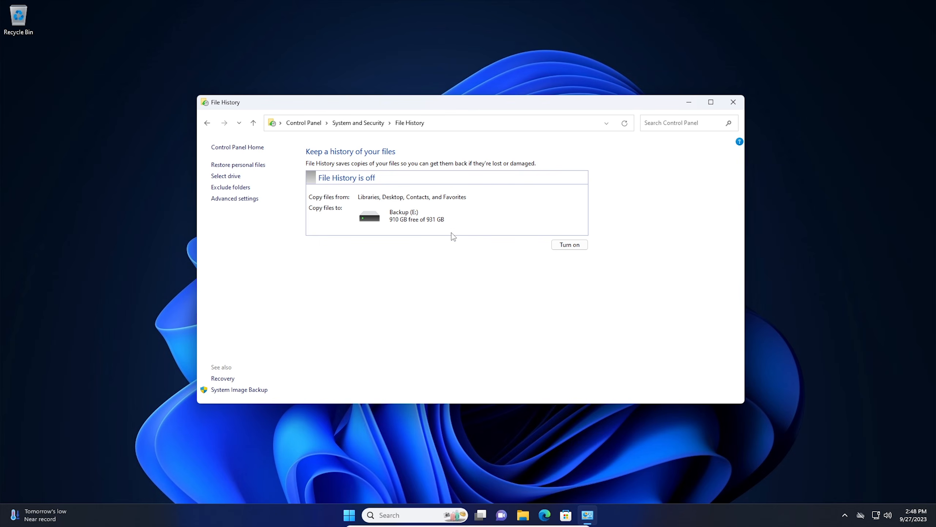
{"action": "left_click", "coordinate": [564, 244]}
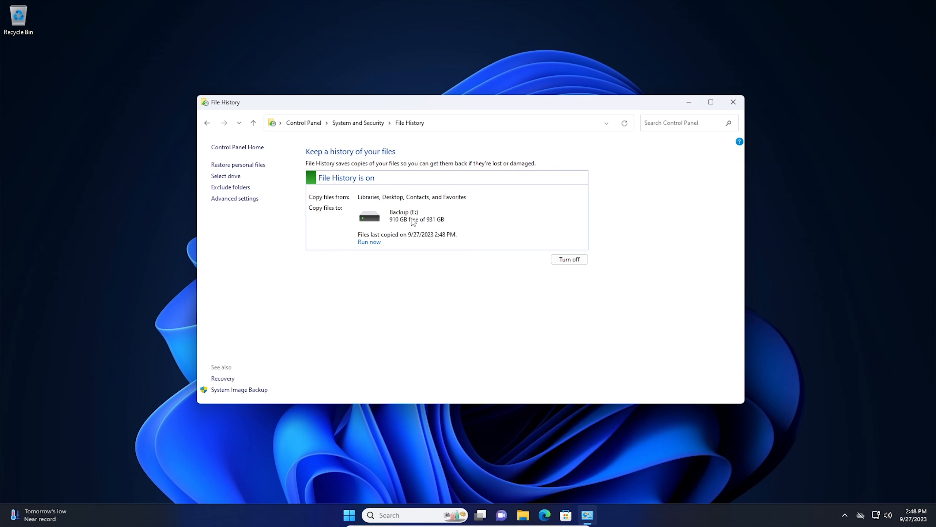
Check the Backup (E:) drive in File Explorer for the FileHistory folder and close the window
{"action": "left_click", "coordinate": [523, 515]}
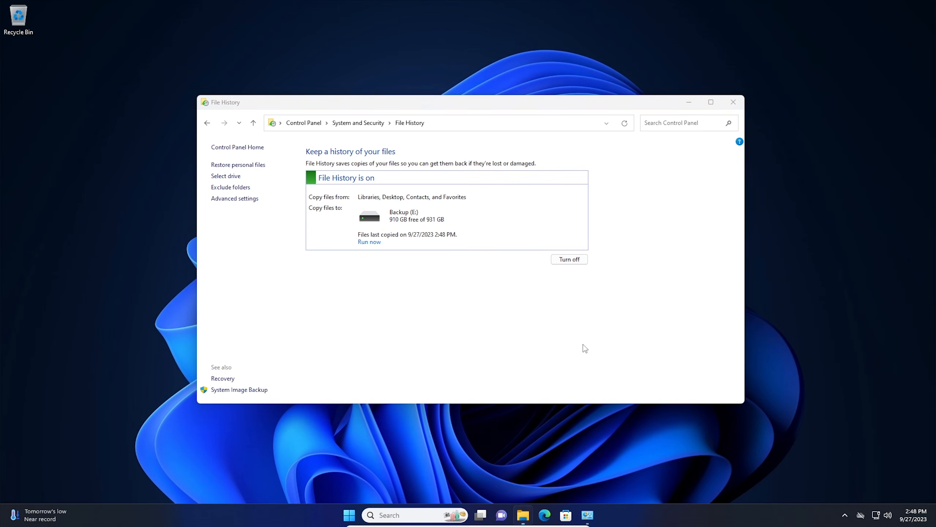
{"action": "left_click", "coordinate": [236, 337]}
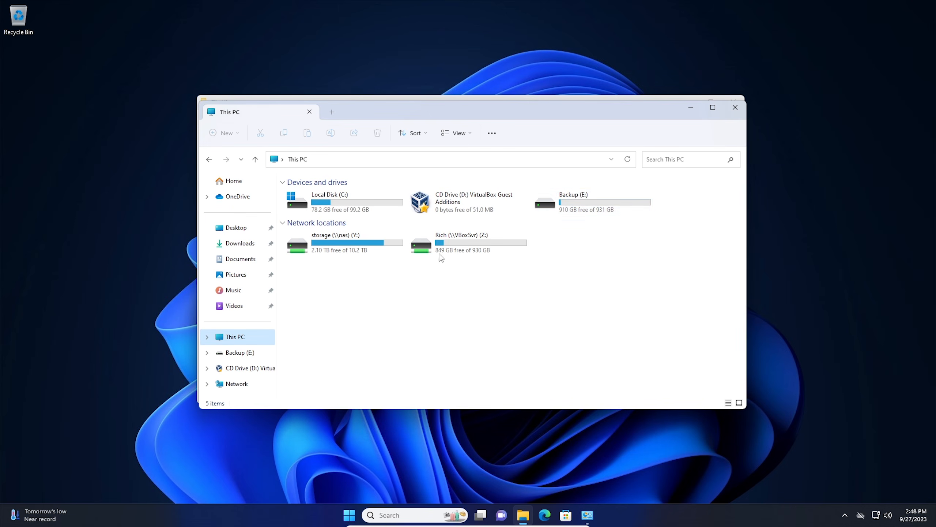
{"action": "double_click", "coordinate": [576, 198]}
{"action": "left_click", "coordinate": [371, 193]}
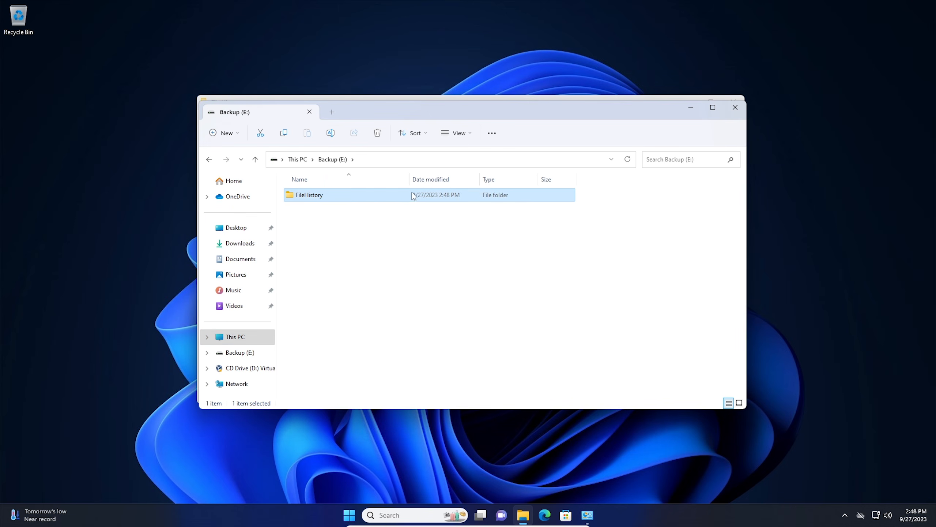
{"action": "left_click", "coordinate": [735, 107]}
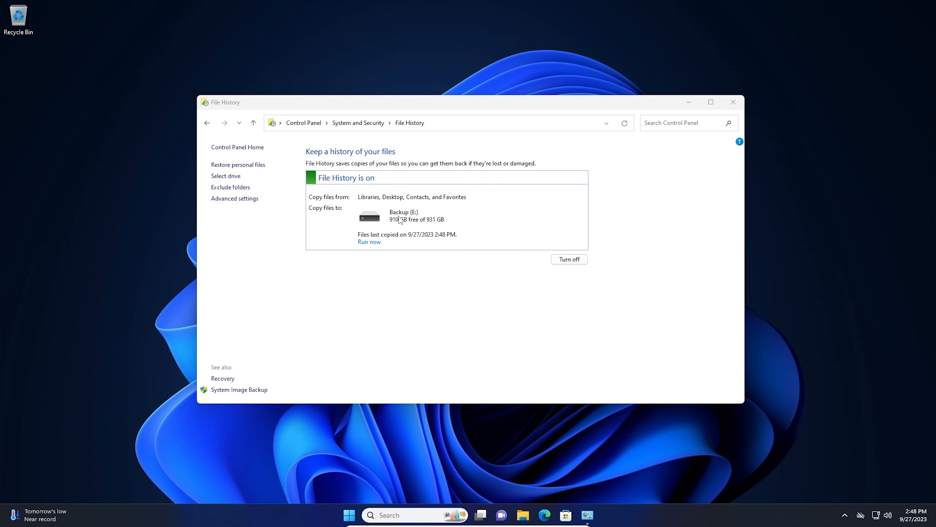
Set File History to save copies daily and keep versions until space is needed, save the changes, and view the excluded folders list
{"action": "left_click", "coordinate": [231, 199]}
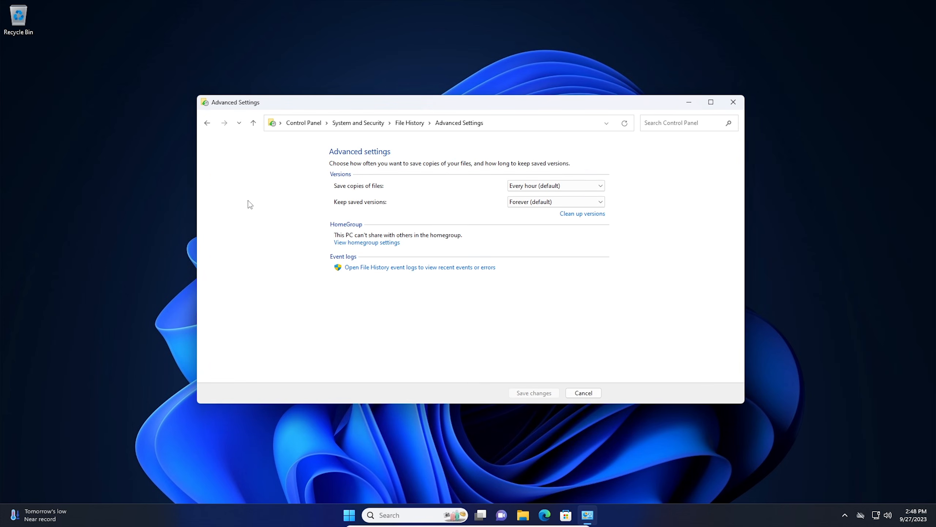
{"action": "left_click", "coordinate": [529, 188]}
{"action": "left_click", "coordinate": [530, 254]}
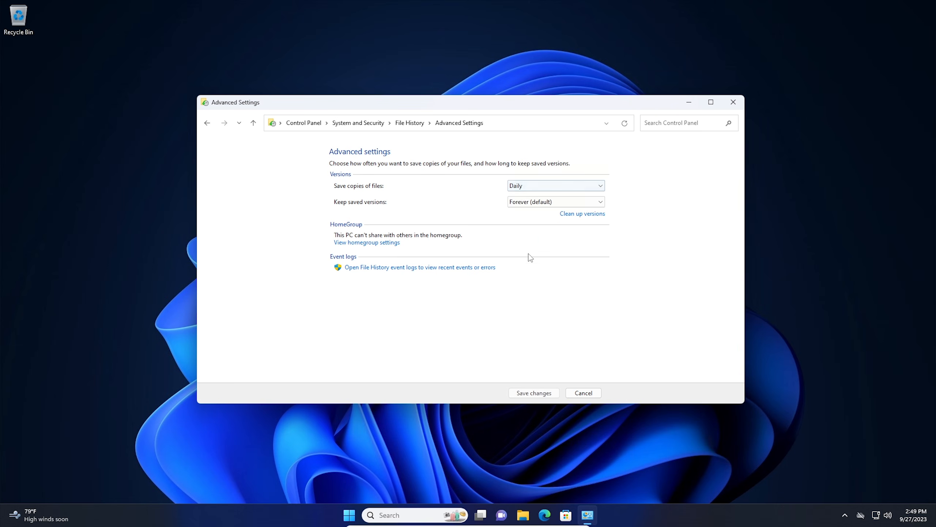
{"action": "left_click", "coordinate": [530, 205]}
{"action": "left_click", "coordinate": [535, 210]}
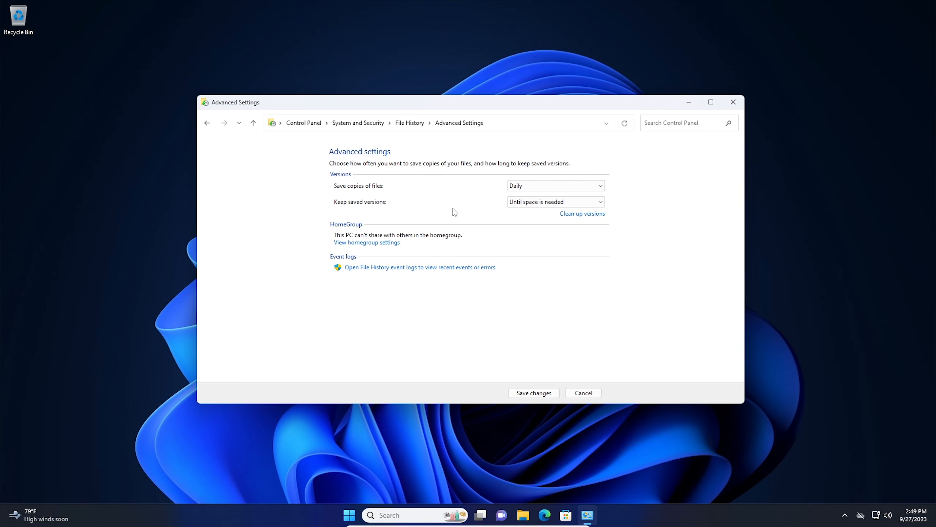
{"action": "left_click", "coordinate": [534, 392]}
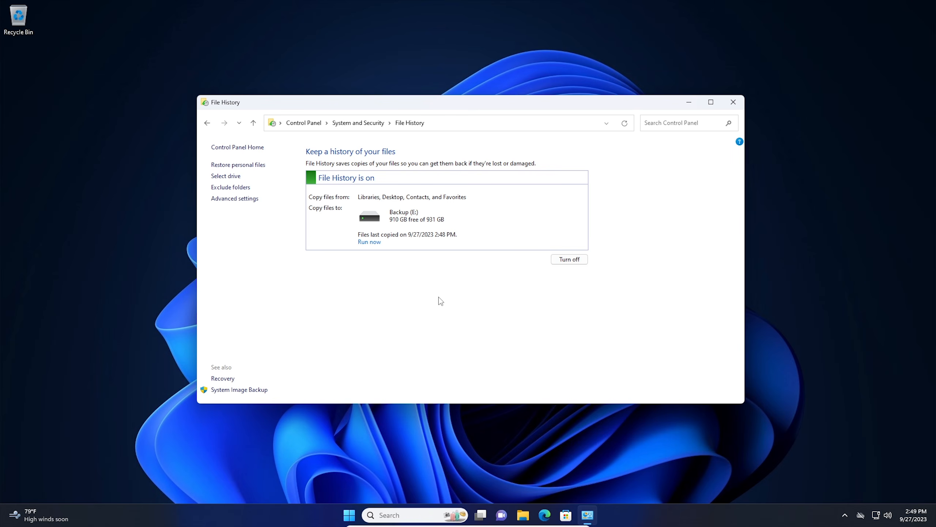
{"action": "left_click", "coordinate": [224, 188]}
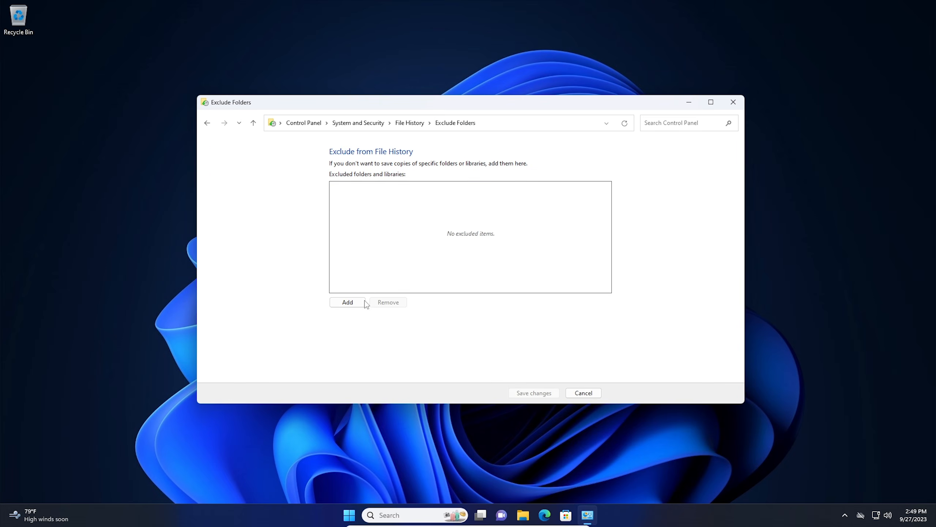
{"action": "left_click", "coordinate": [410, 122]}
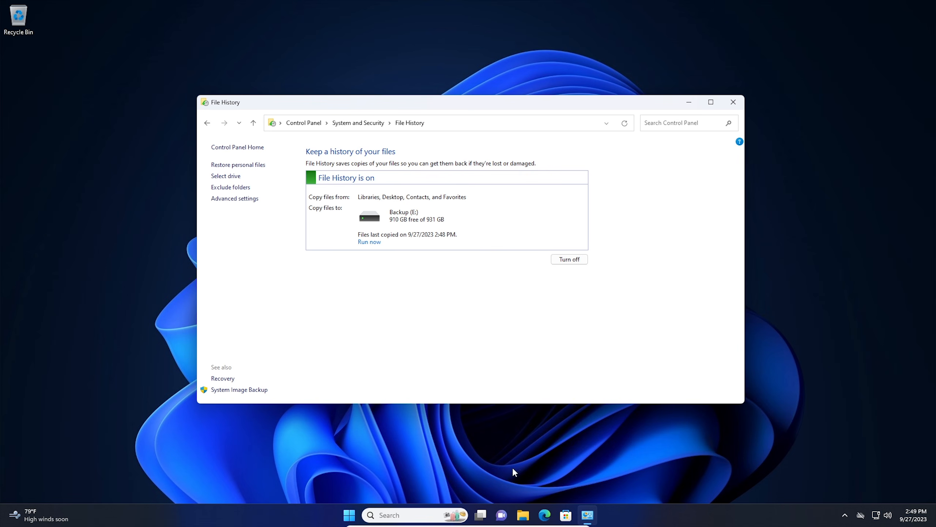
Create a folder named CyberCPU in the root of Local Disk (C:) in File Explorer
{"action": "left_click", "coordinate": [527, 517]}
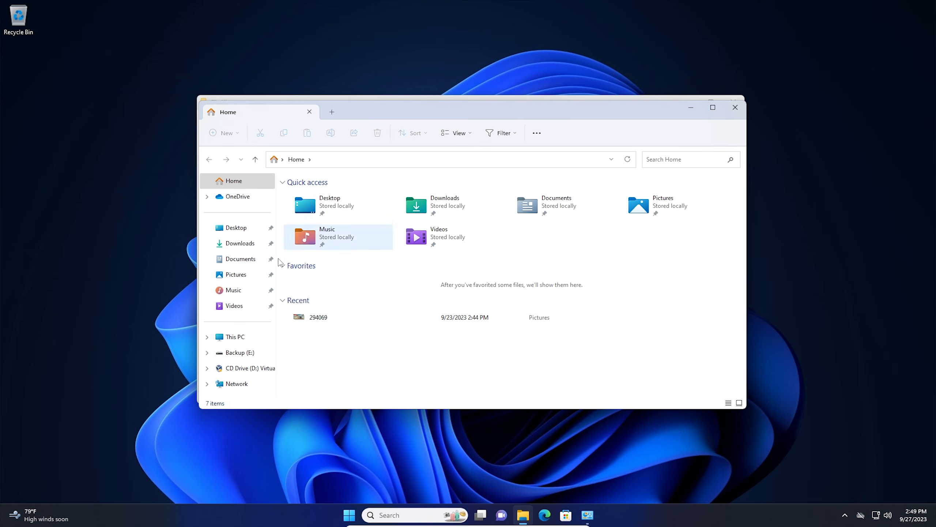
{"action": "left_click", "coordinate": [236, 342]}
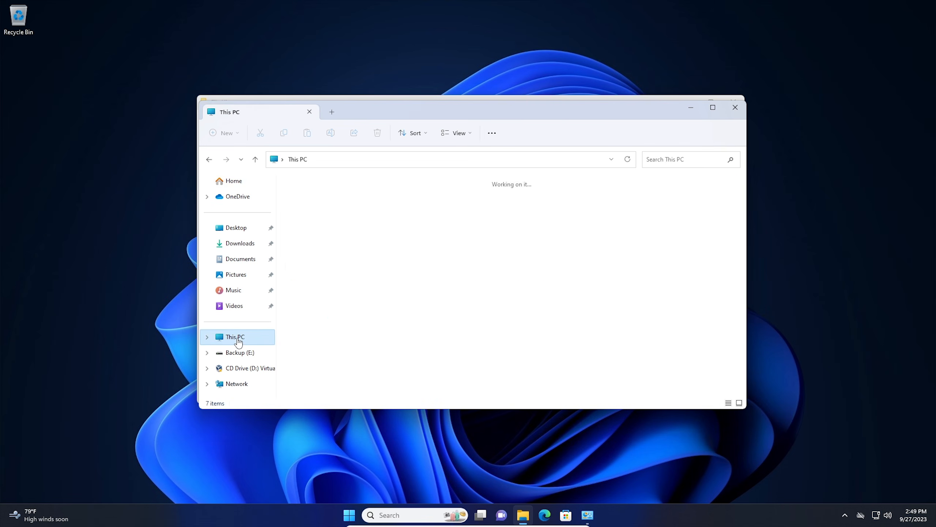
{"action": "double_click", "coordinate": [333, 207]}
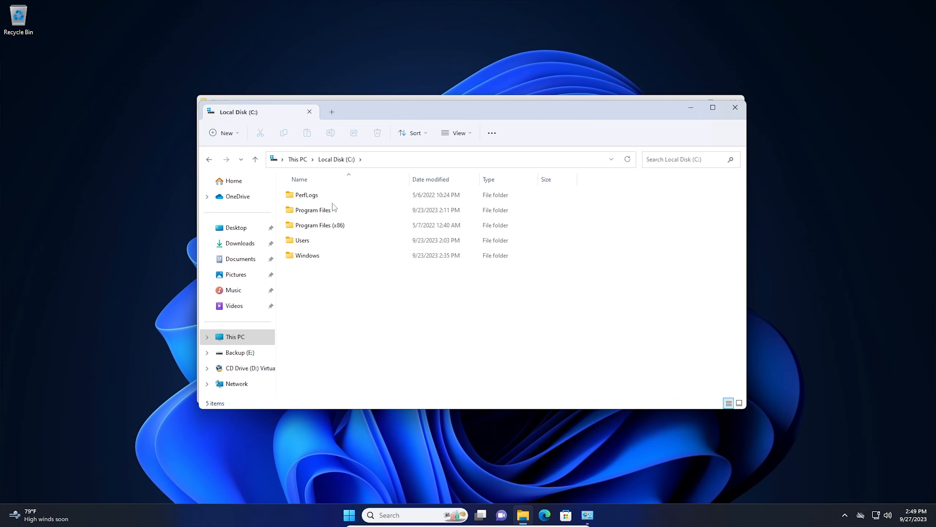
{"action": "right_click", "coordinate": [325, 287]}
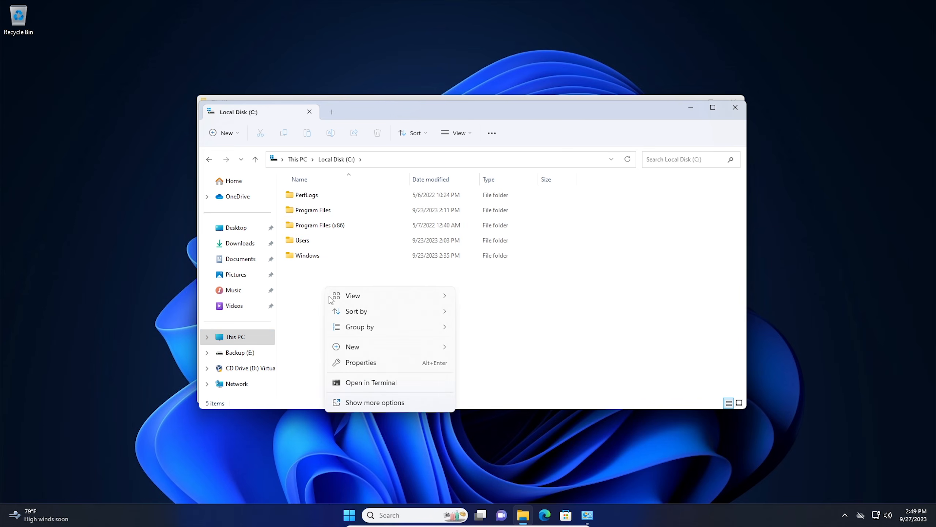
{"action": "mouse_move", "coordinate": [384, 350]}
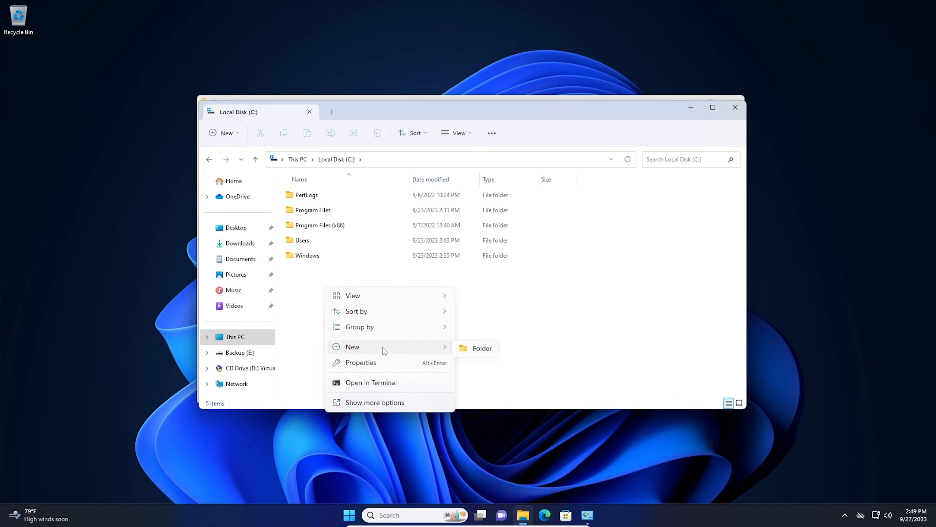
{"action": "left_click", "coordinate": [482, 349]}
{"action": "type", "text": "CyberCPU"}
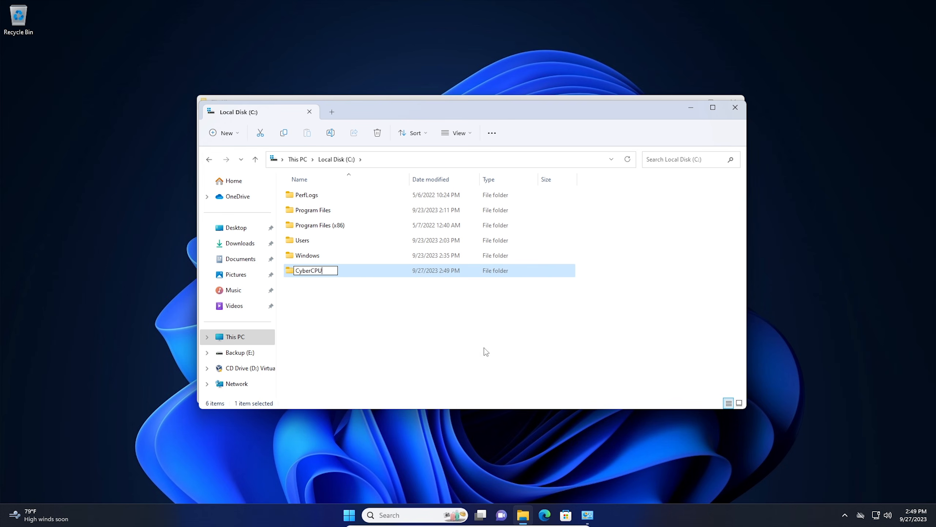
{"action": "key", "text": "Return"}
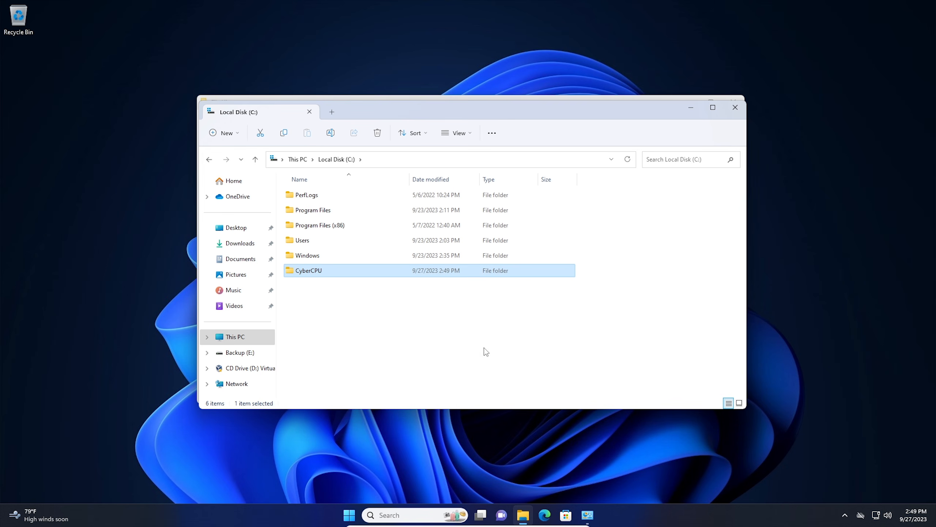
Create a text document named Really Important Document inside the CyberCPU folder
{"action": "double_click", "coordinate": [311, 274]}
{"action": "right_click", "coordinate": [362, 239]}
{"action": "mouse_move", "coordinate": [402, 320]}
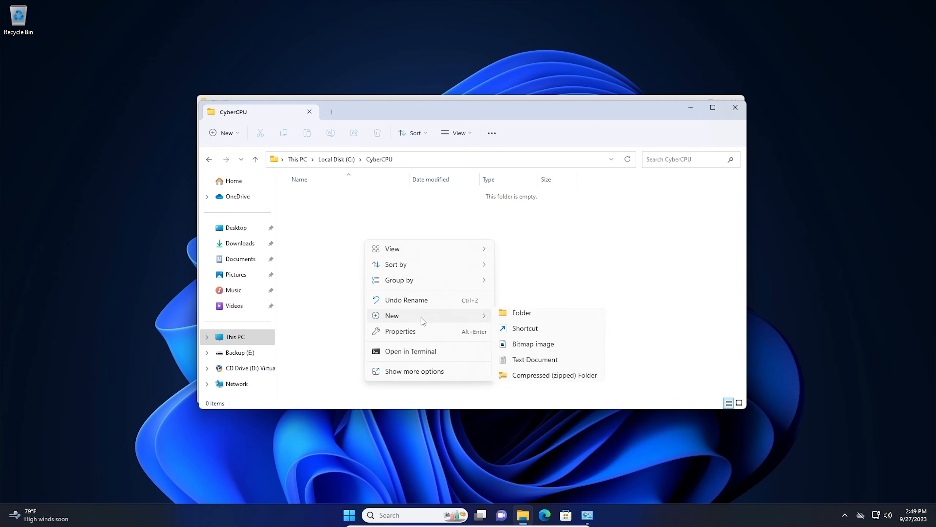
{"action": "left_click", "coordinate": [538, 363]}
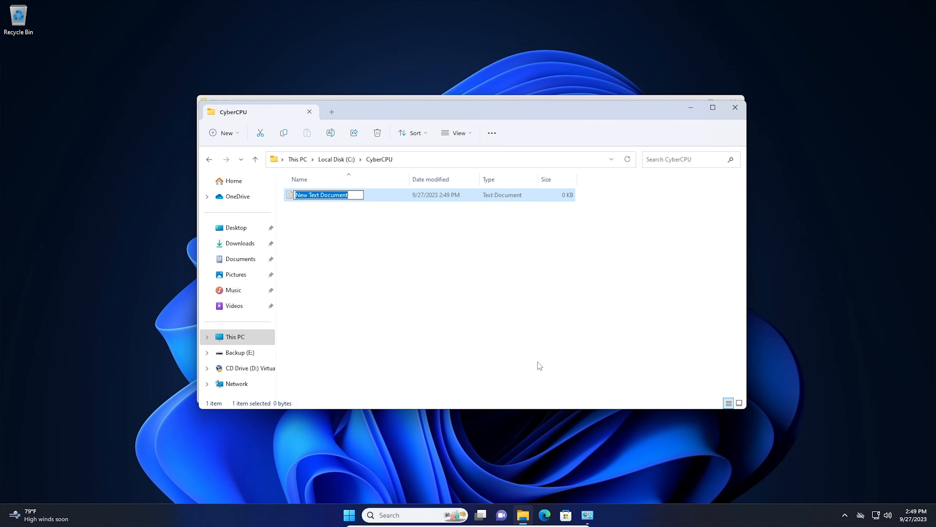
{"action": "type", "text": "Really "}
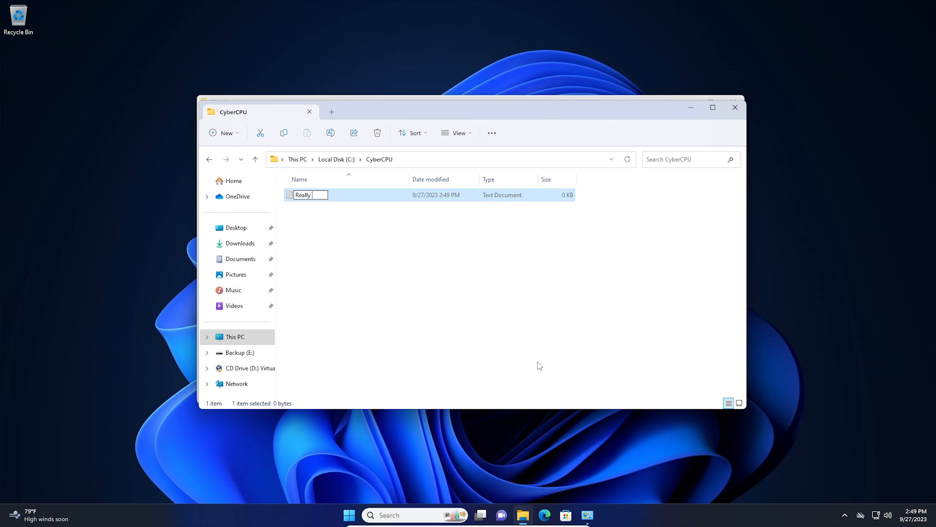
{"action": "type", "text": "Important "}
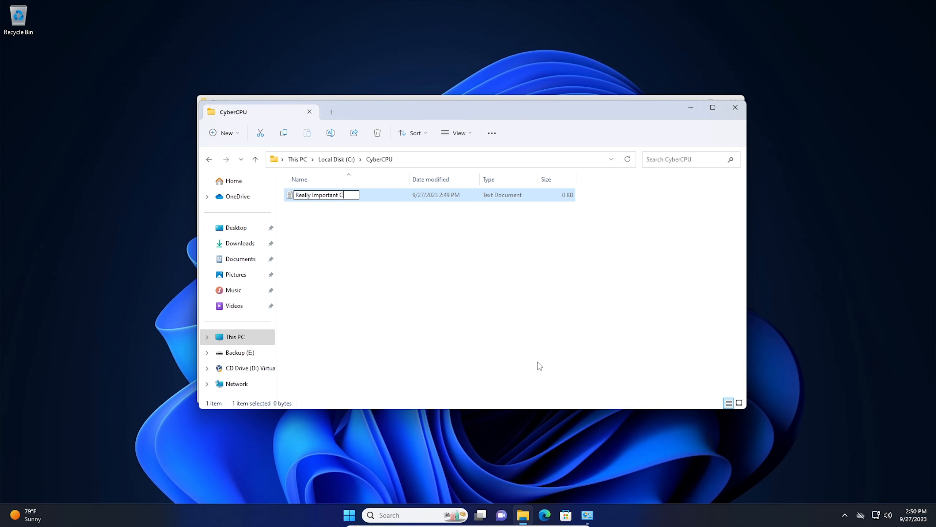
{"action": "type", "text": "Document"}
{"action": "key", "text": "Return"}
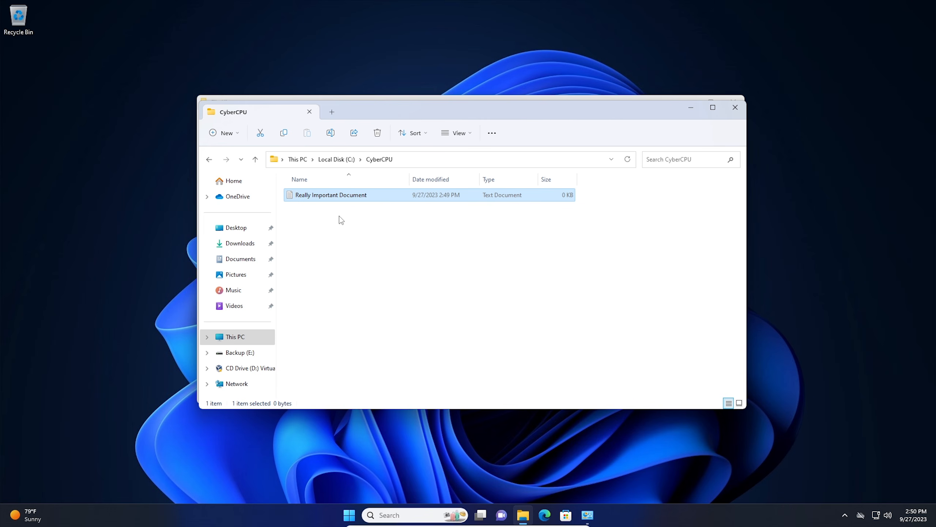
{"action": "left_click", "coordinate": [333, 222]}
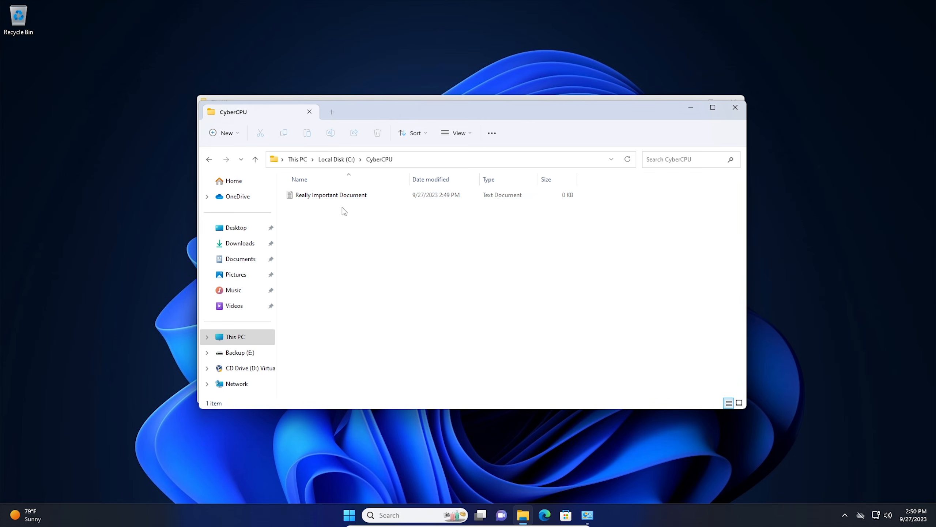
Move File Explorer aside from the File History window and include the C: drive's CyberCPU folder in the Documents library
{"action": "left_click_drag", "start_coordinate": [414, 104], "coordinate": [561, 186]}
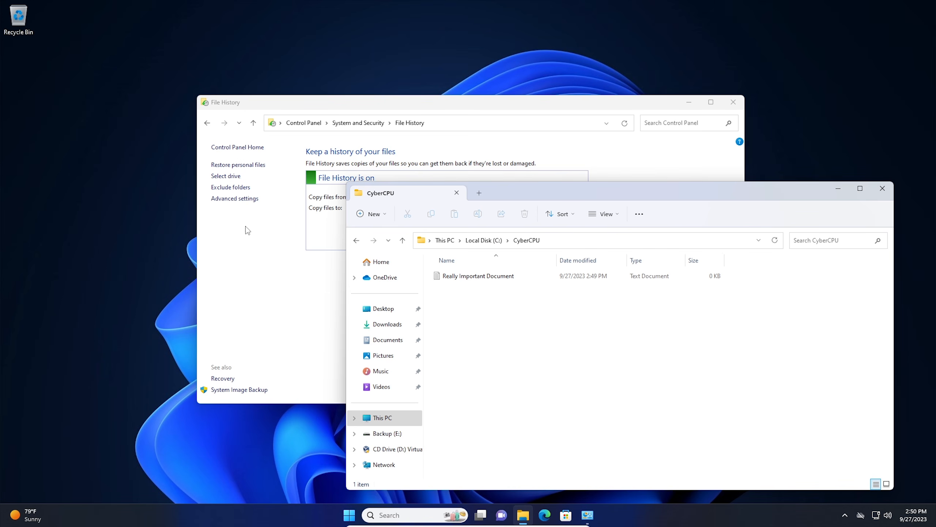
{"action": "left_click", "coordinate": [484, 240]}
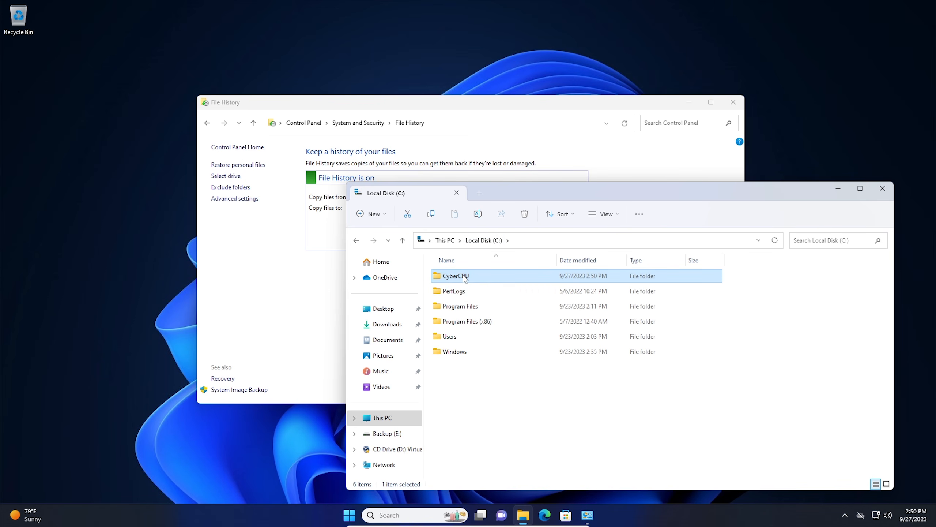
{"action": "right_click", "coordinate": [464, 278]}
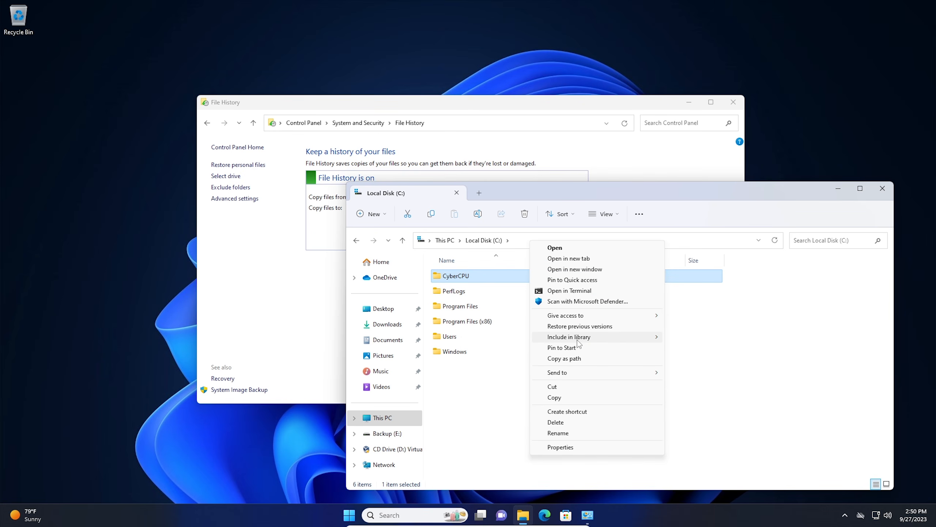
{"action": "mouse_move", "coordinate": [571, 340]}
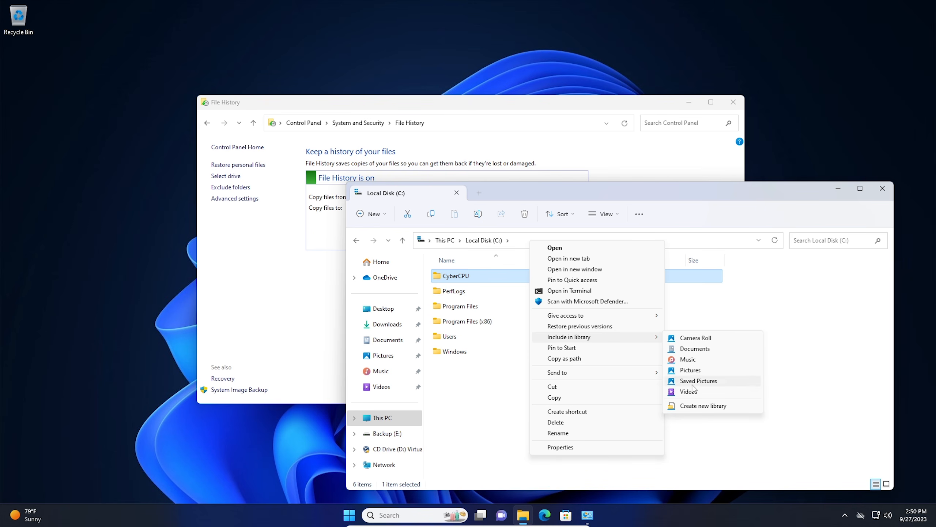
{"action": "left_click", "coordinate": [694, 350]}
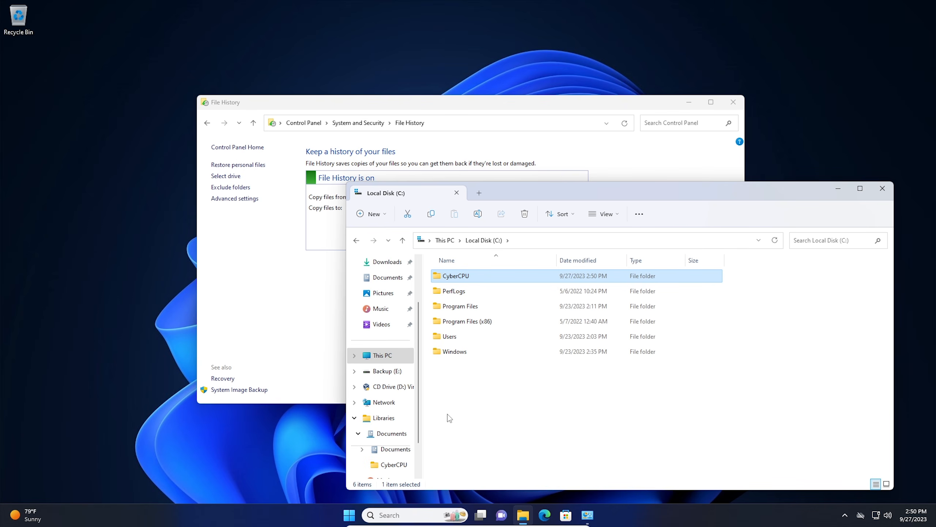
View the contents of the Documents library, including its CyberCPU folder, and close File Explorer
{"action": "left_click", "coordinate": [390, 434]}
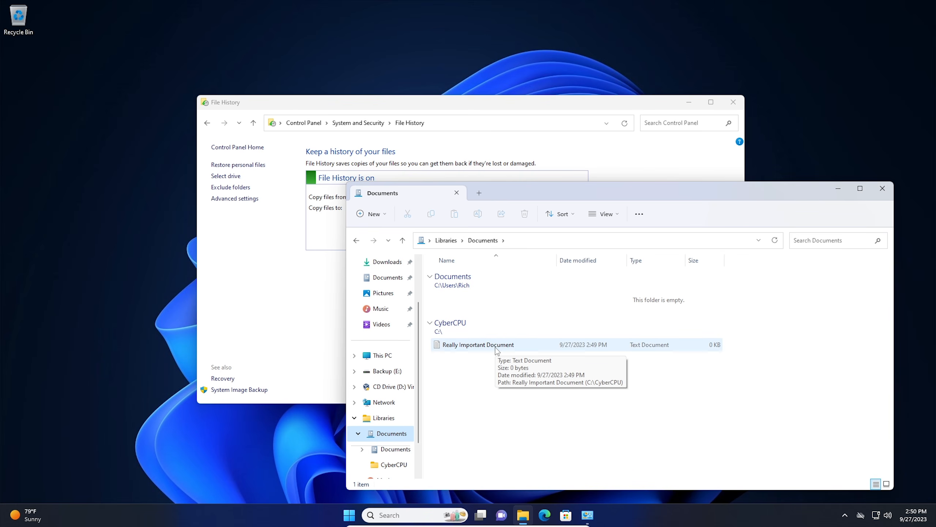
{"action": "left_click", "coordinate": [884, 190]}
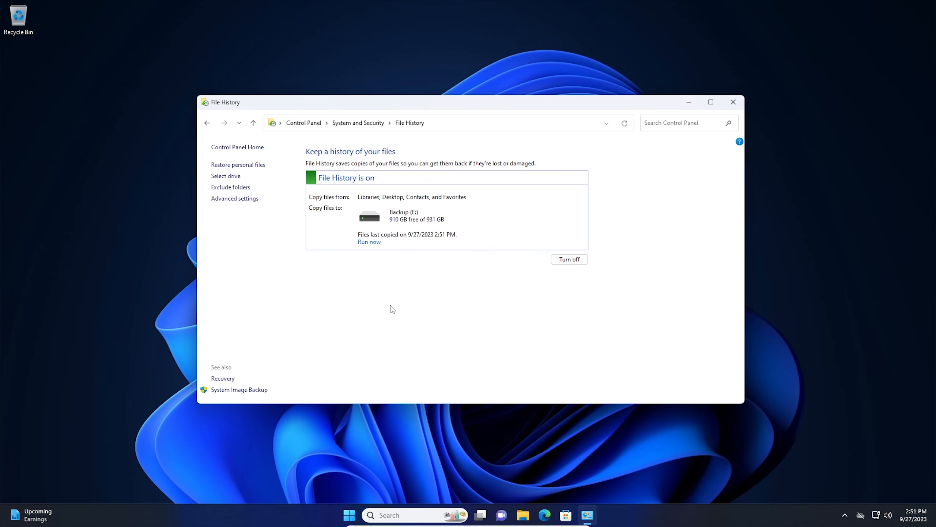
Browse the File History backup at c:, check the backed-up CyberCPU folder's contents, and close the restore window
{"action": "left_click", "coordinate": [239, 165]}
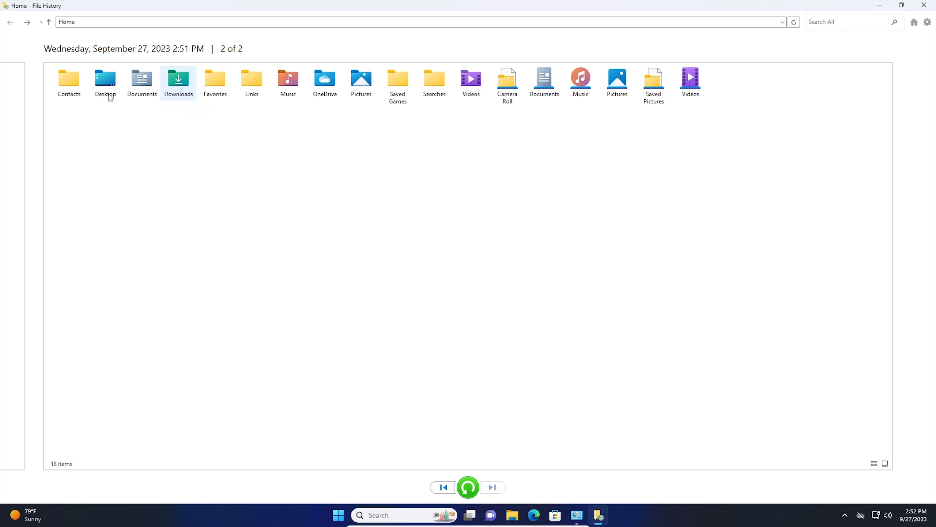
{"action": "left_click", "coordinate": [78, 22]}
{"action": "type", "text": "c:"}
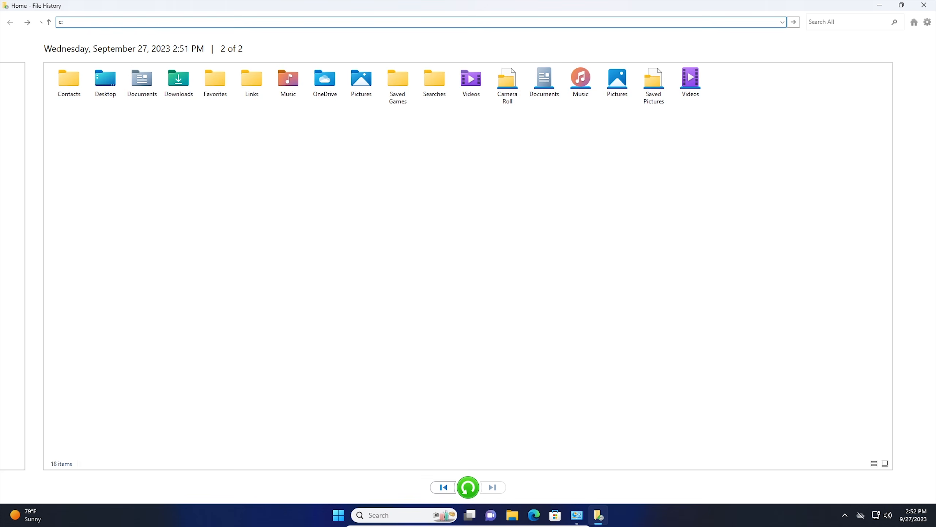
{"action": "key", "text": "Return"}
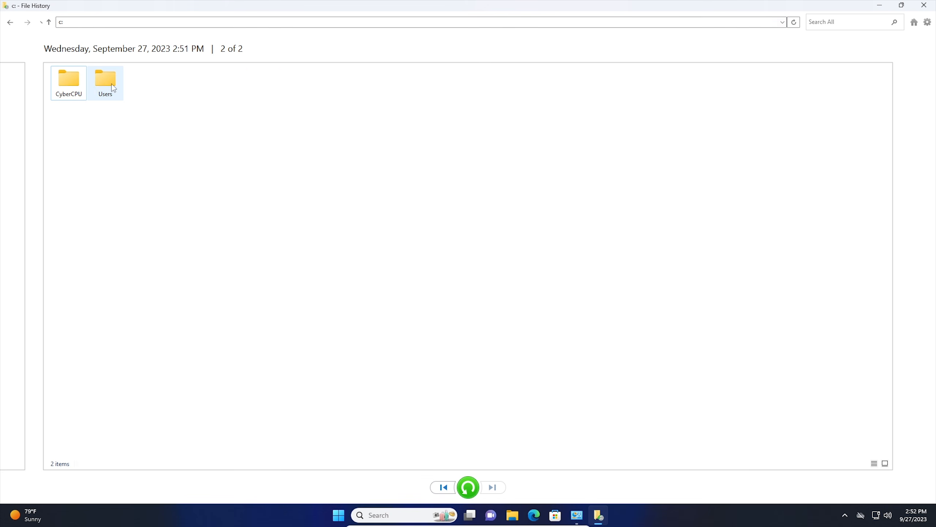
{"action": "left_click", "coordinate": [68, 85]}
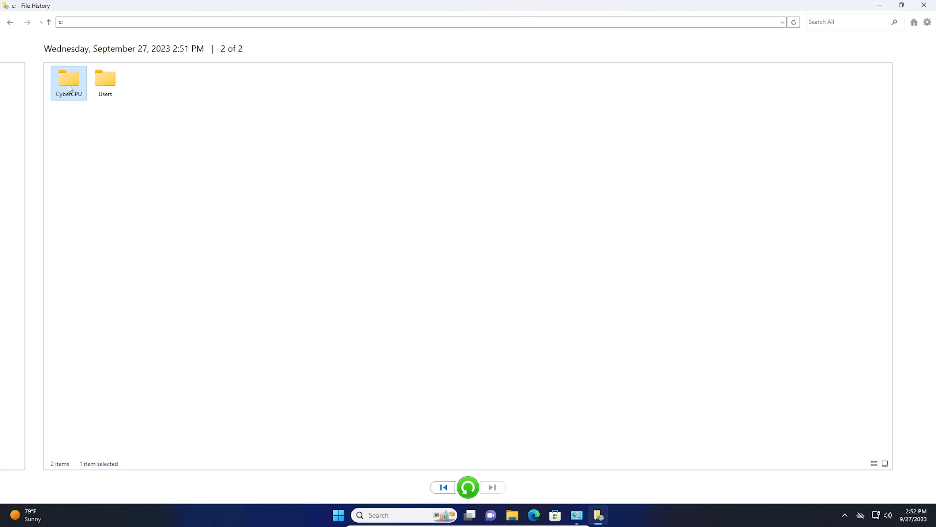
{"action": "left_click", "coordinate": [106, 84]}
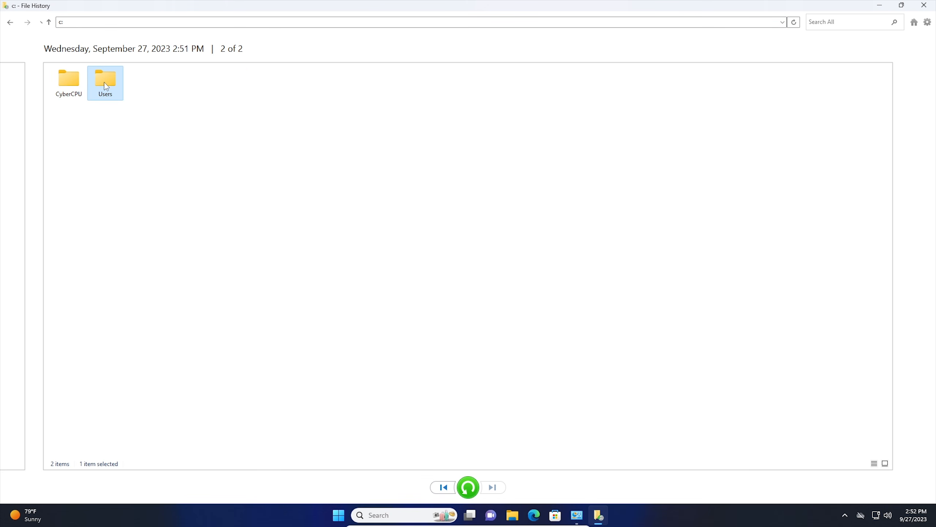
{"action": "double_click", "coordinate": [69, 84]}
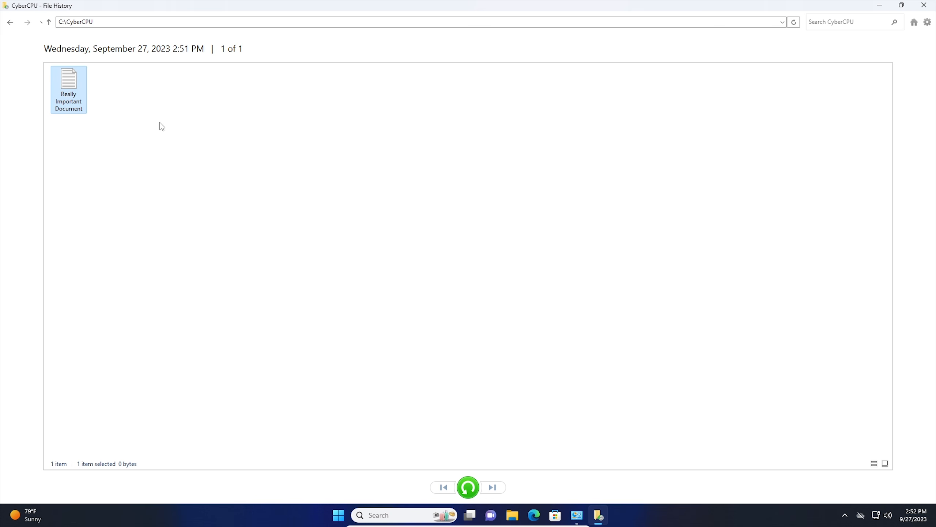
{"action": "left_click", "coordinate": [925, 6]}
Check the previous versions of Really Important Document in C:\CyberCPU through its properties, and close File Explorer
{"action": "left_click", "coordinate": [523, 515]}
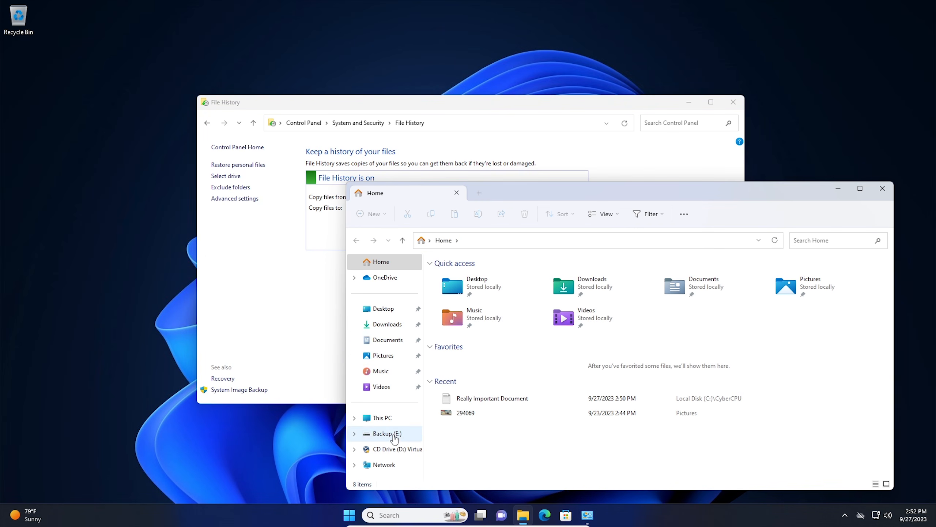
{"action": "left_click", "coordinate": [385, 419]}
{"action": "double_click", "coordinate": [480, 280]}
{"action": "double_click", "coordinate": [471, 277]}
{"action": "right_click", "coordinate": [465, 279]}
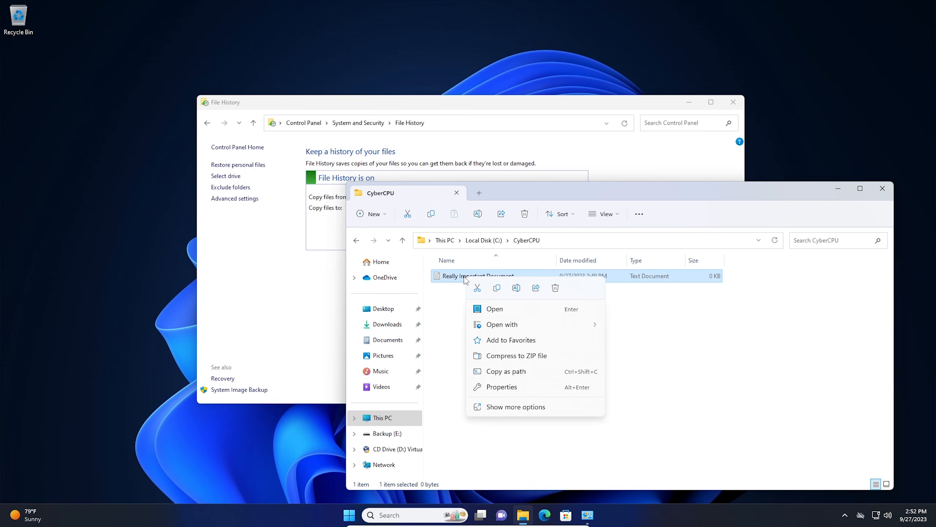
{"action": "left_click", "coordinate": [502, 387]}
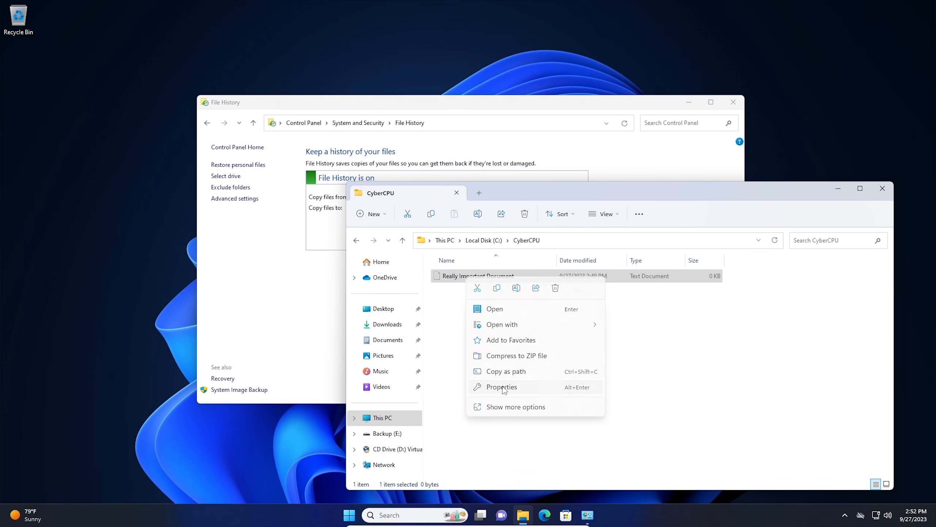
{"action": "left_click", "coordinate": [565, 273]}
{"action": "left_click", "coordinate": [519, 366]}
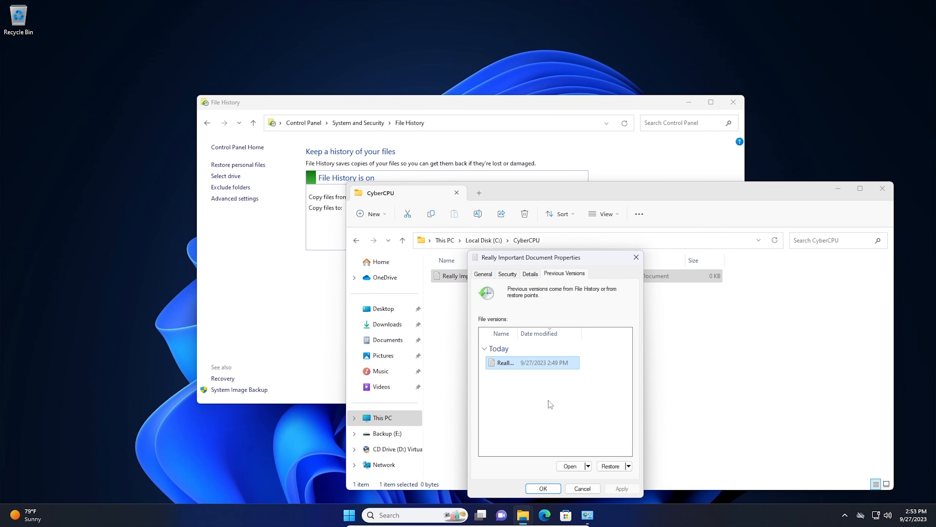
{"action": "left_click", "coordinate": [588, 492]}
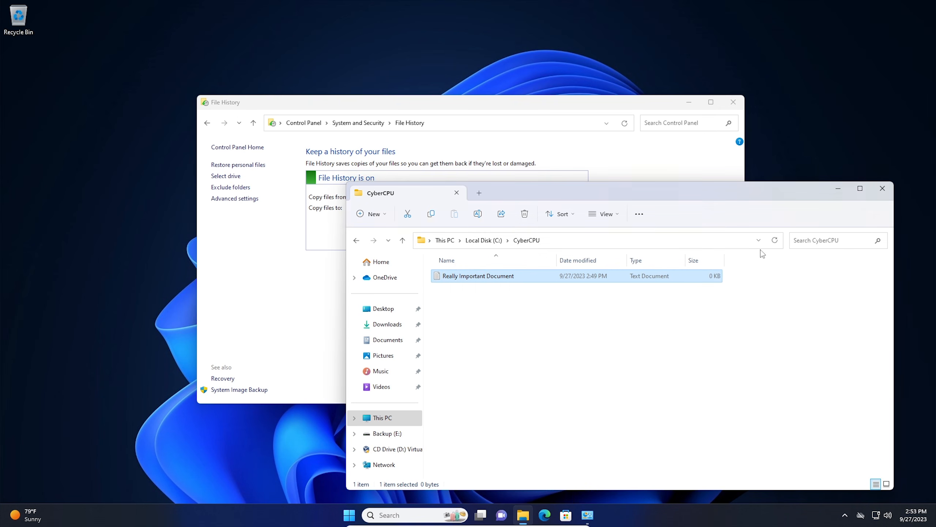
{"action": "left_click", "coordinate": [882, 188]}
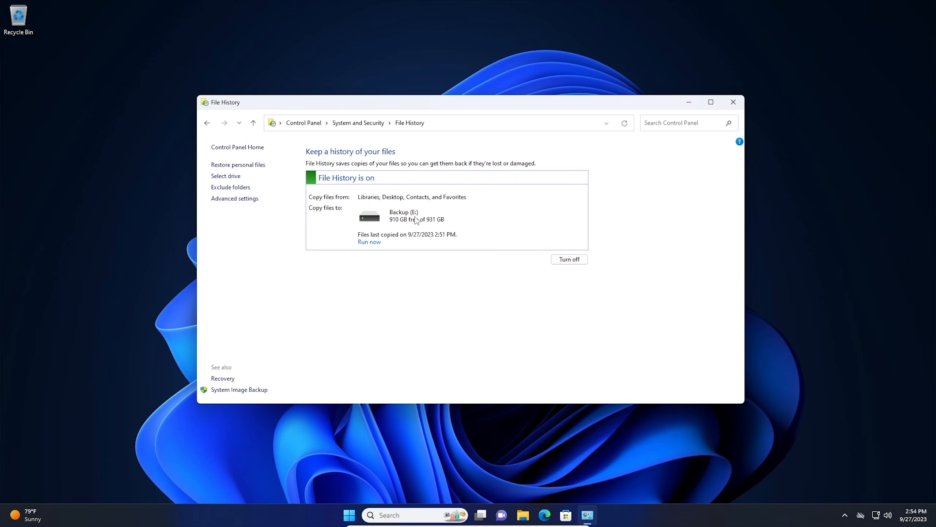
Start adding a network location as the File History drive and turn on network discovery and file sharing for all public networks
{"action": "left_click", "coordinate": [221, 177]}
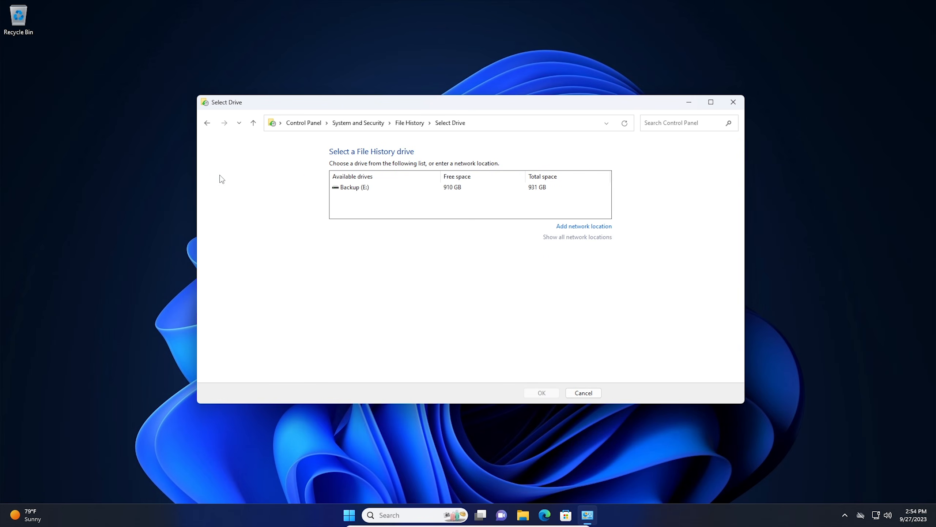
{"action": "left_click", "coordinate": [577, 226]}
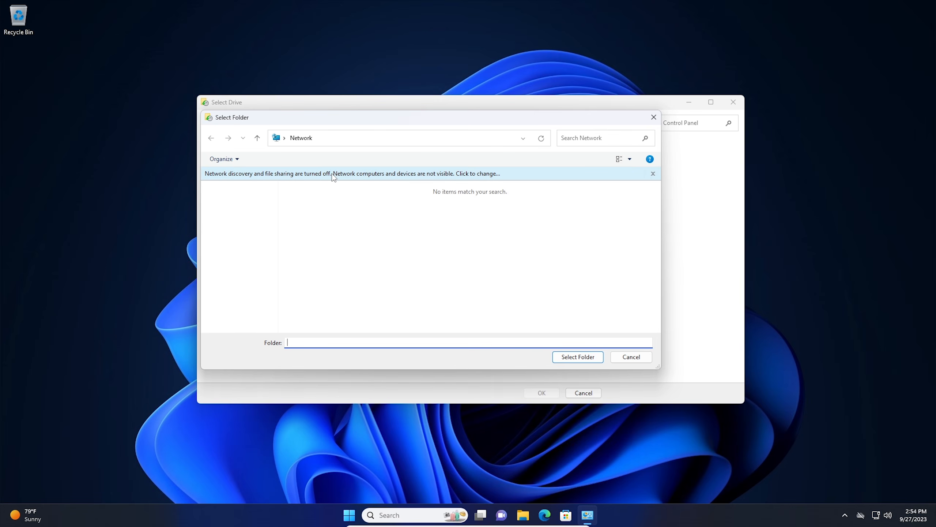
{"action": "left_click", "coordinate": [334, 177]}
{"action": "left_click", "coordinate": [358, 180]}
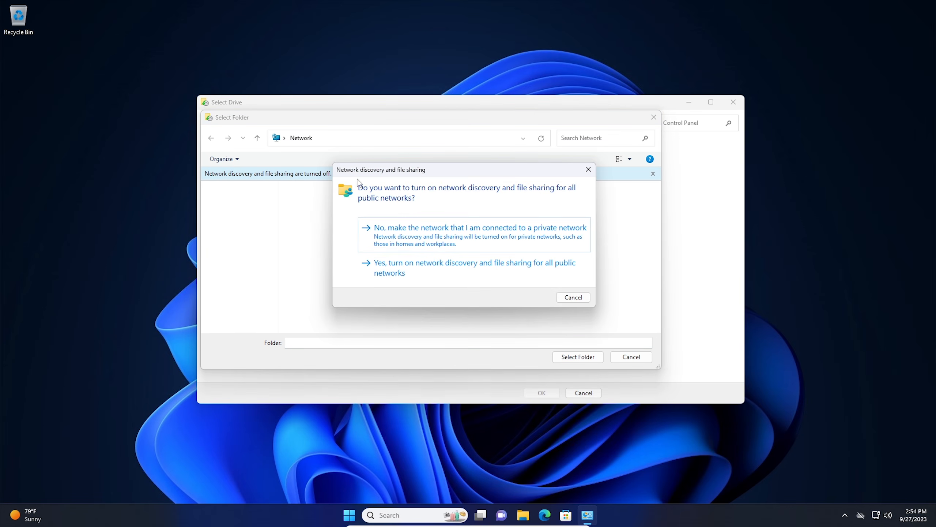
{"action": "left_click", "coordinate": [402, 273]}
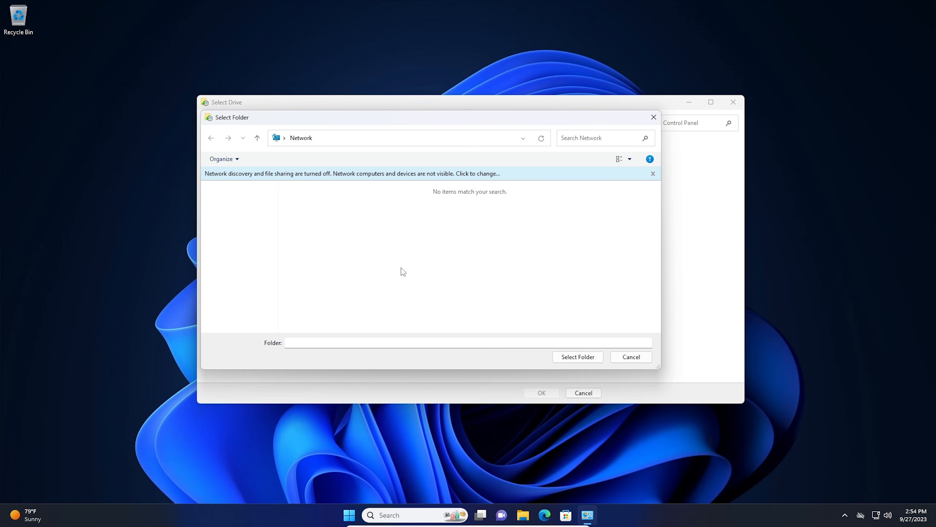
Add the Temp Backup Folder in \\nas\storage to the available File History drives
{"action": "left_click", "coordinate": [332, 139]}
{"action": "type", "text": "\\nas"}
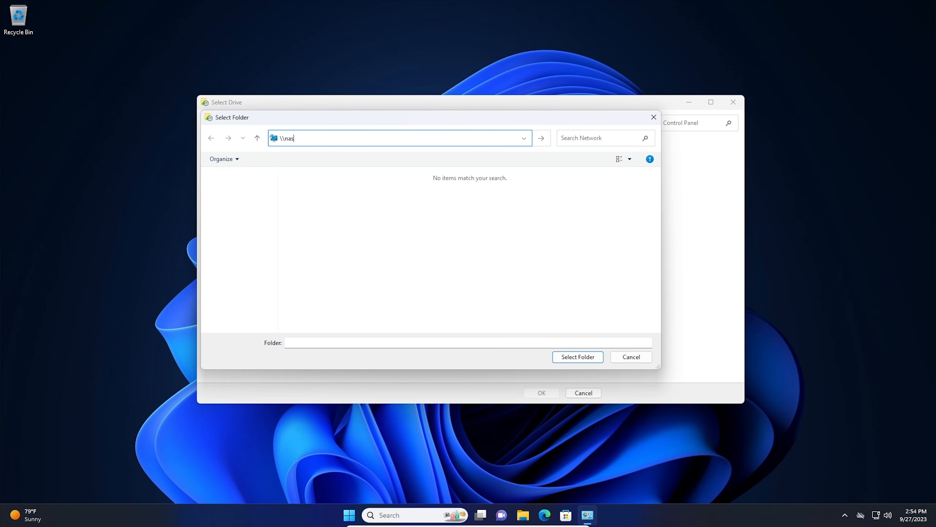
{"action": "type", "text": "\\storage"}
{"action": "key", "text": "Return"}
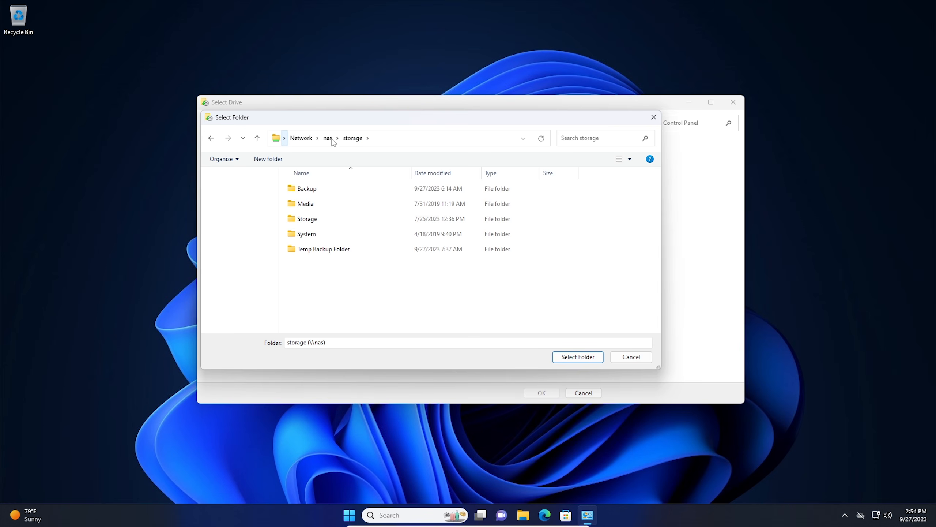
{"action": "double_click", "coordinate": [336, 253]}
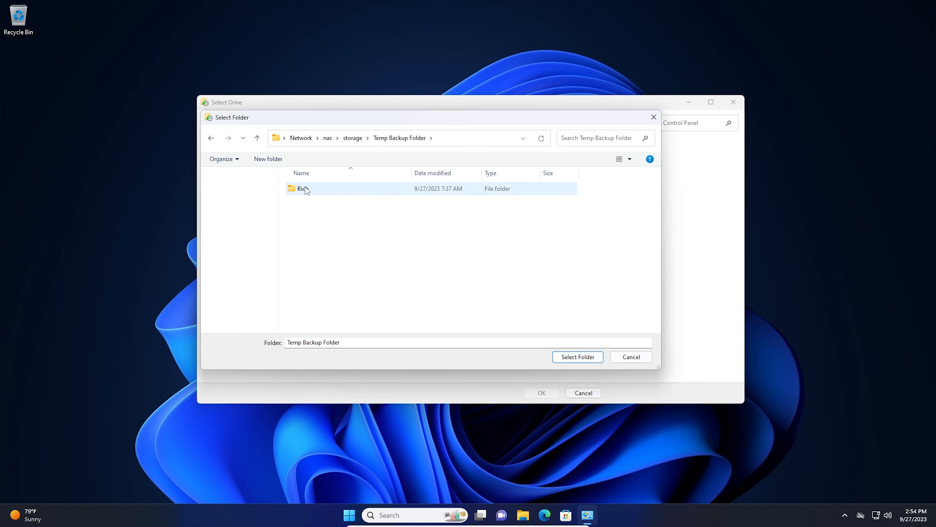
{"action": "left_click", "coordinate": [564, 358]}
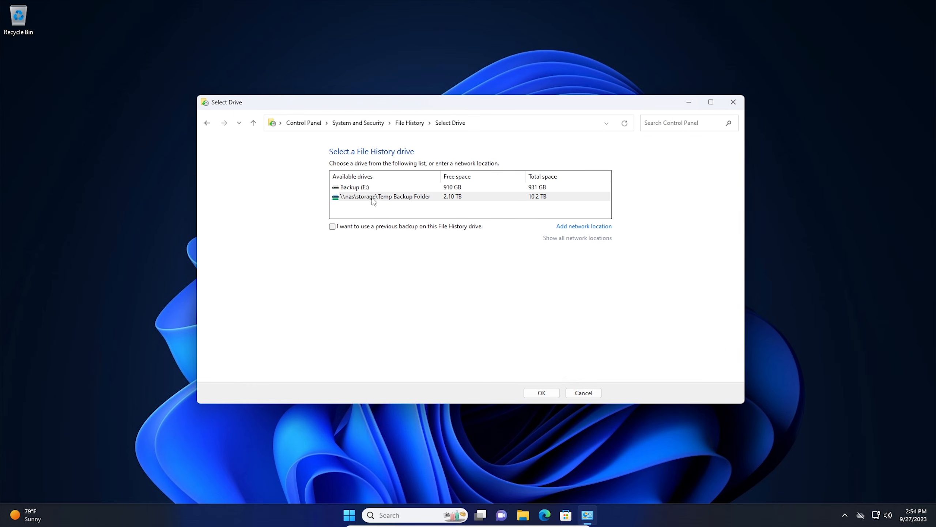
Switch File History to \\nas\storage\Temp Backup Folder, reusing the existing previous backup stored there, and confirm using this drive again
{"action": "left_click", "coordinate": [372, 198]}
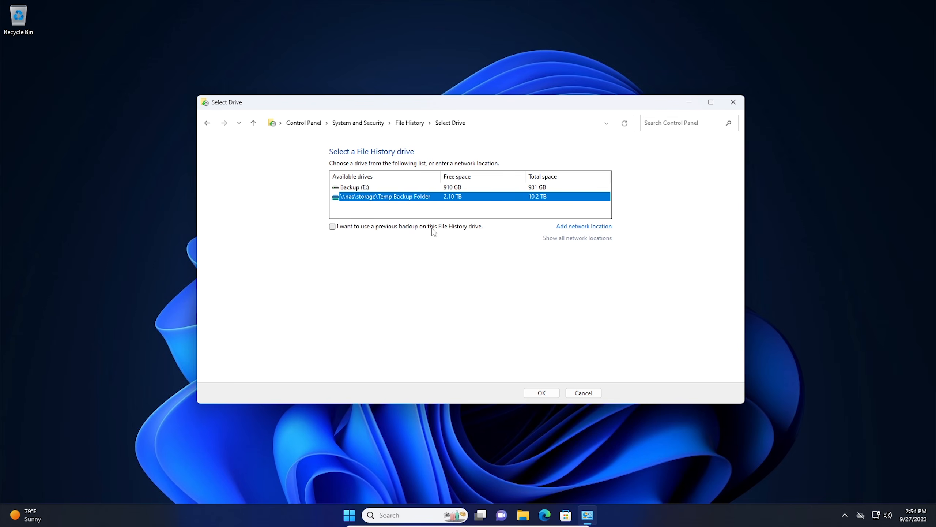
{"action": "left_click", "coordinate": [347, 231]}
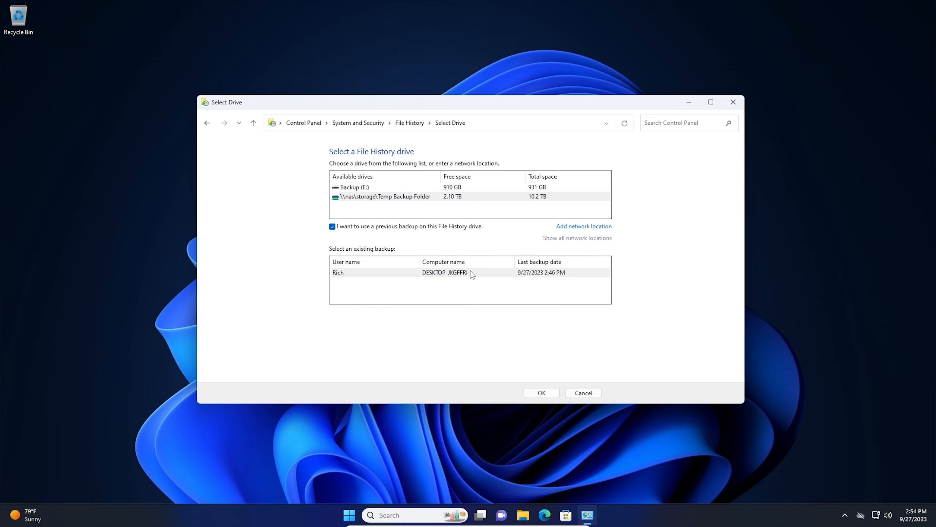
{"action": "left_click", "coordinate": [390, 273]}
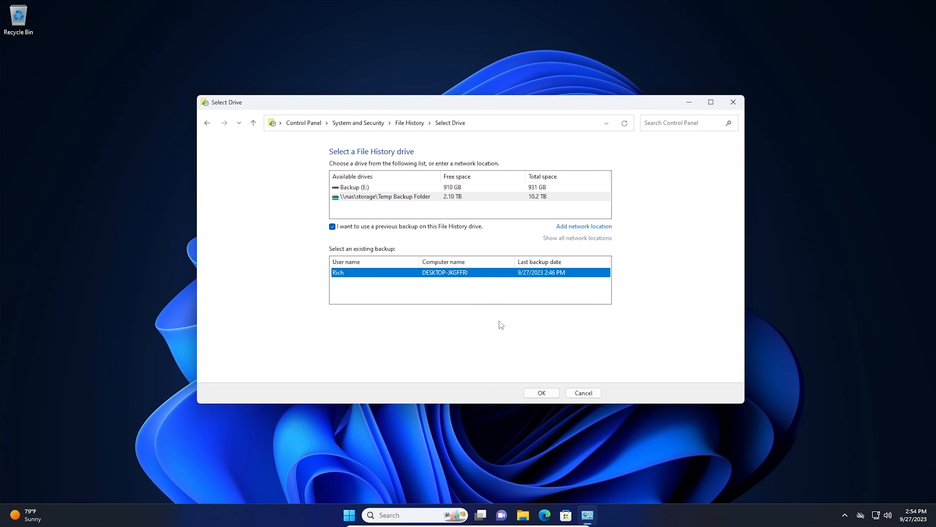
{"action": "left_click", "coordinate": [542, 393]}
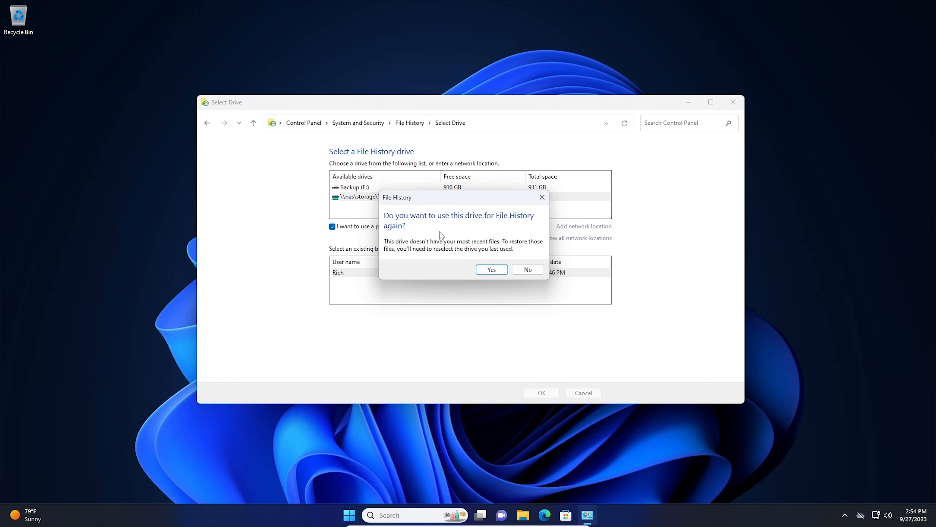
{"action": "left_click", "coordinate": [492, 270]}
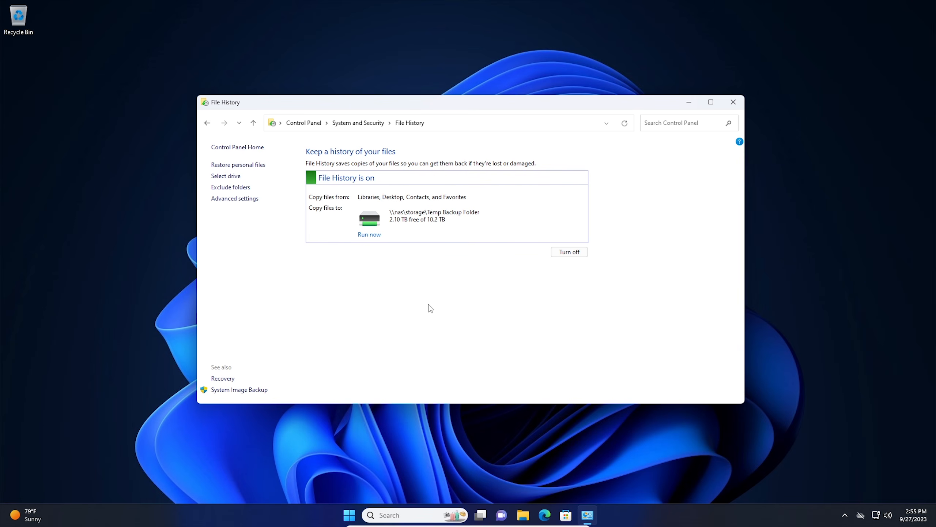
Open the personal files backup for restoring and preview ummpdwtiqhk41.png from its Pictures folder
{"action": "left_click", "coordinate": [235, 167]}
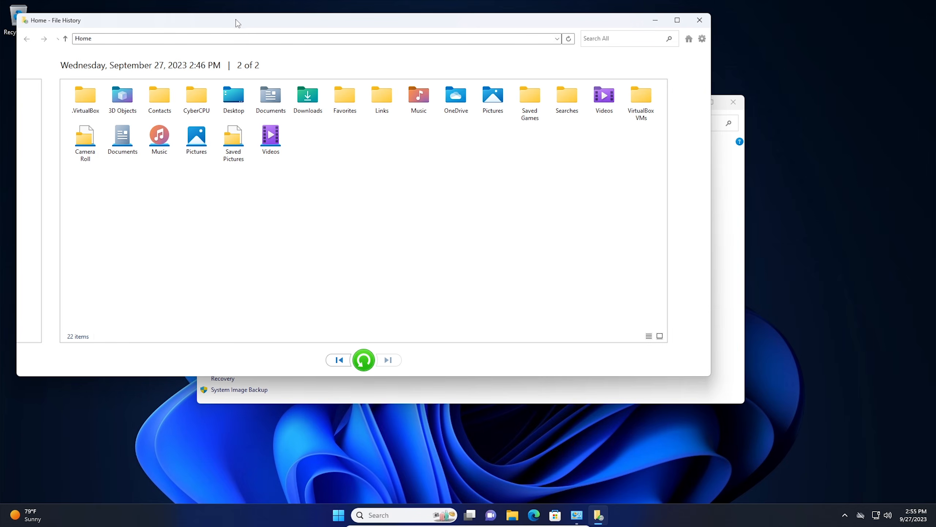
{"action": "left_click_drag", "start_coordinate": [236, 19], "coordinate": [323, 77]}
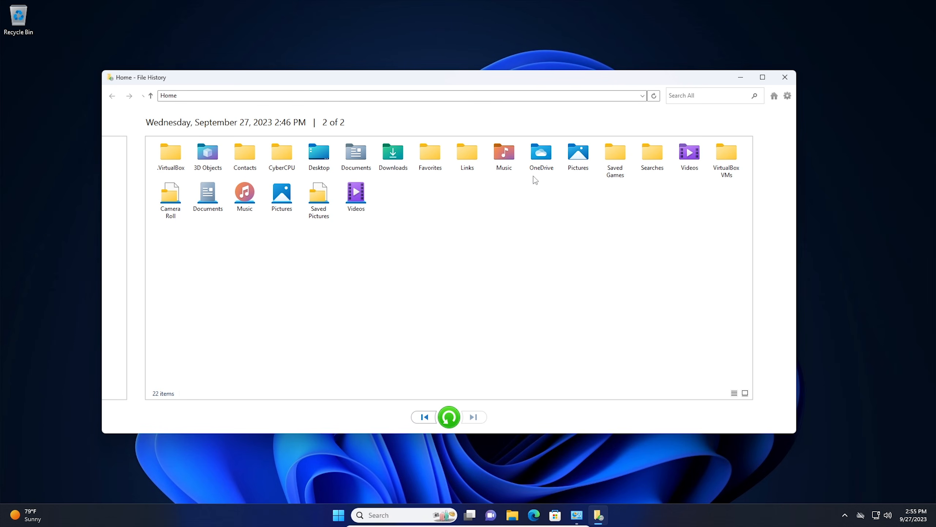
{"action": "double_click", "coordinate": [577, 160]}
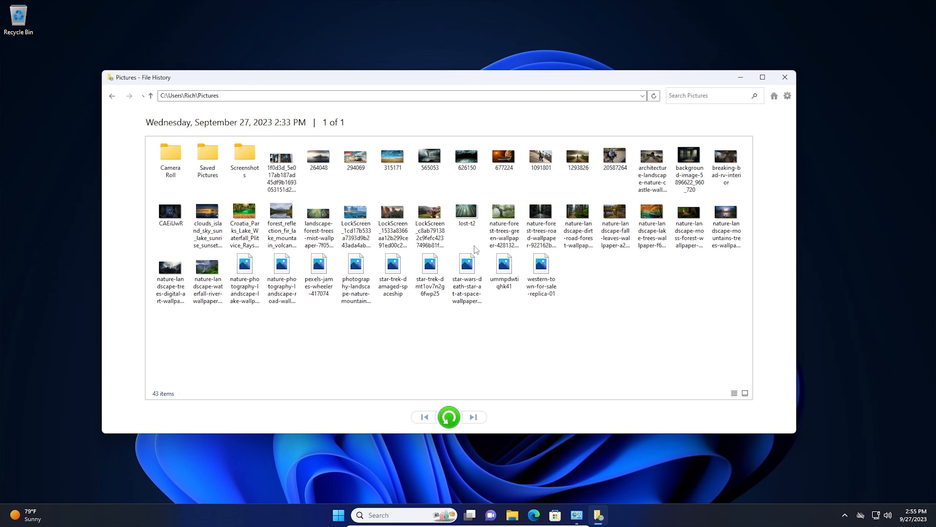
{"action": "left_click", "coordinate": [509, 272]}
{"action": "double_click", "coordinate": [508, 271]}
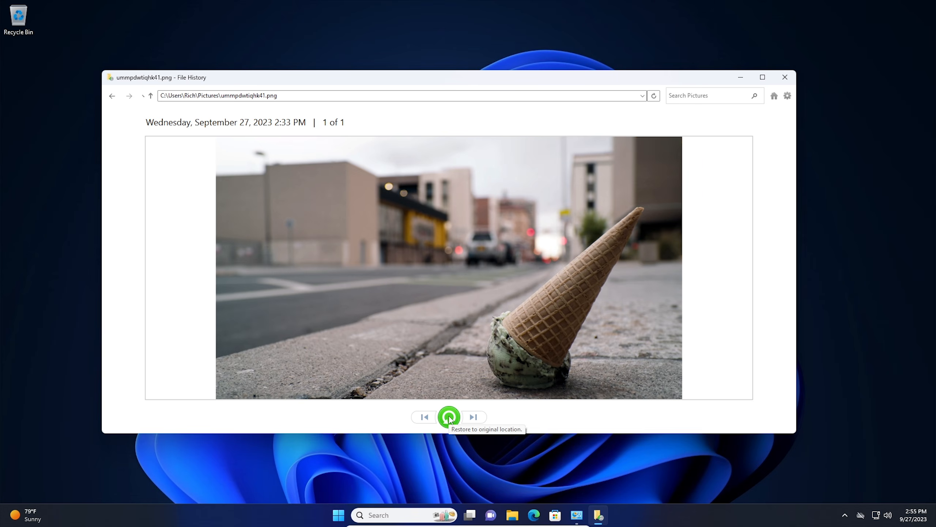
Restore ummpdwtiqhk41.png to the Desktop instead of its original location and open the restored picture
{"action": "left_click", "coordinate": [788, 96]}
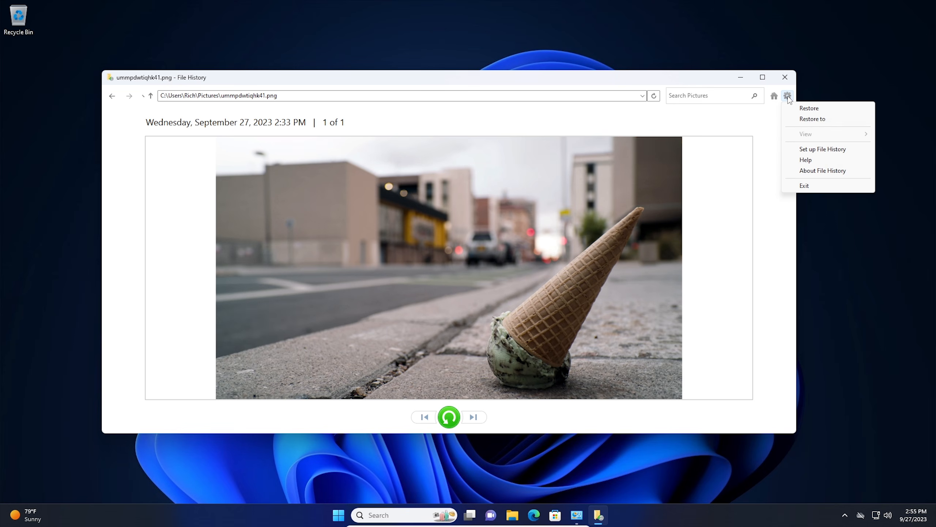
{"action": "left_click", "coordinate": [808, 120]}
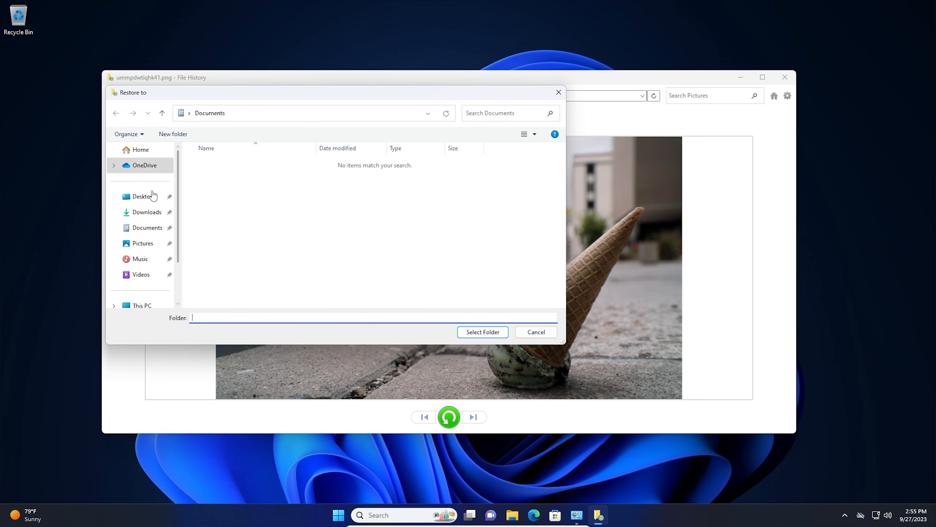
{"action": "left_click", "coordinate": [146, 196]}
{"action": "left_click", "coordinate": [487, 332]}
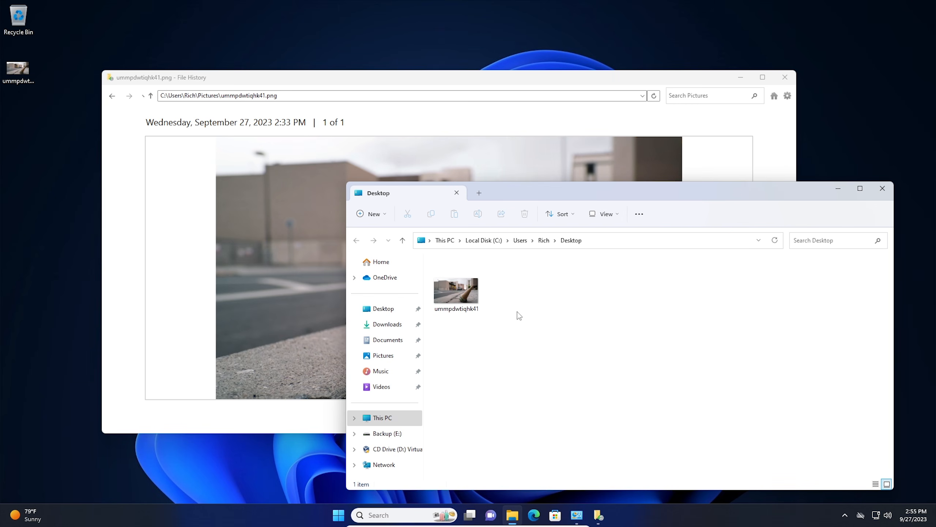
{"action": "left_click", "coordinate": [462, 301]}
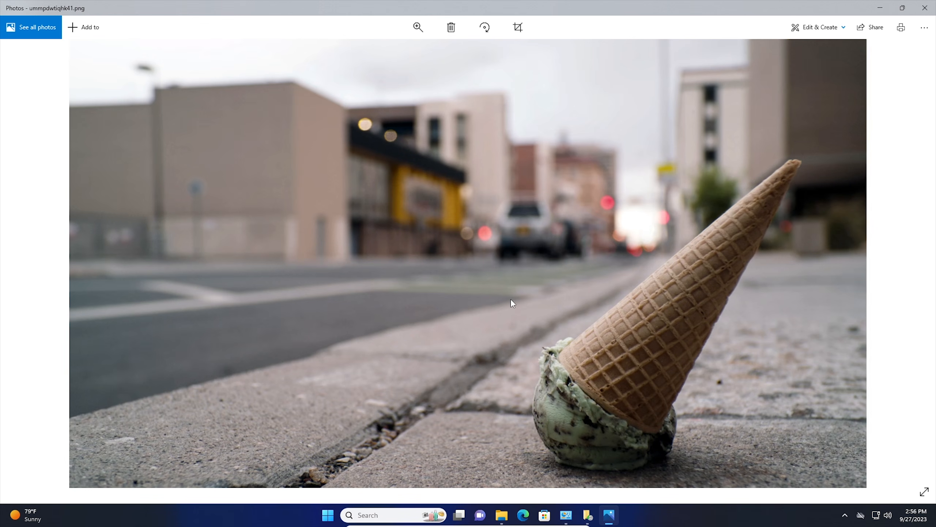